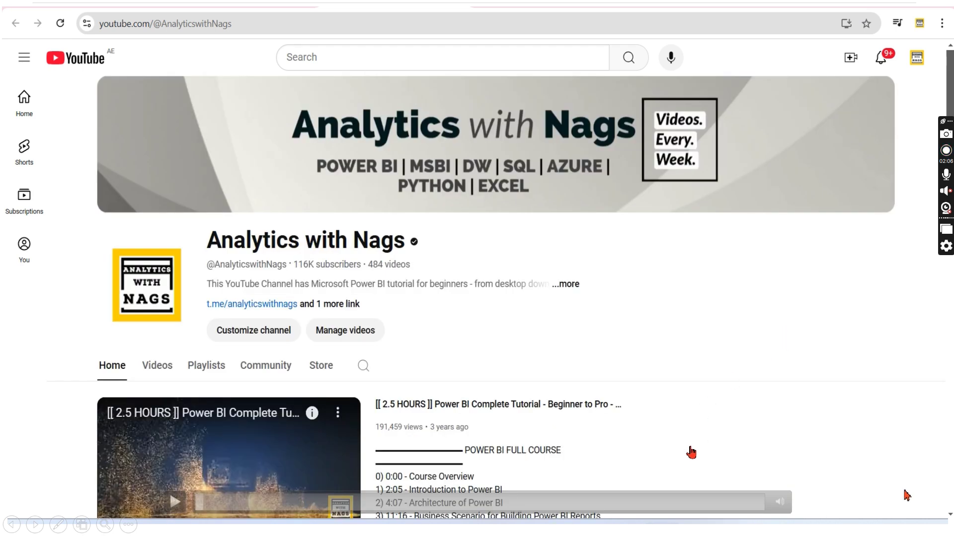
- End the slideshow and switch to Power BI Desktop's report pages
key("Escape")
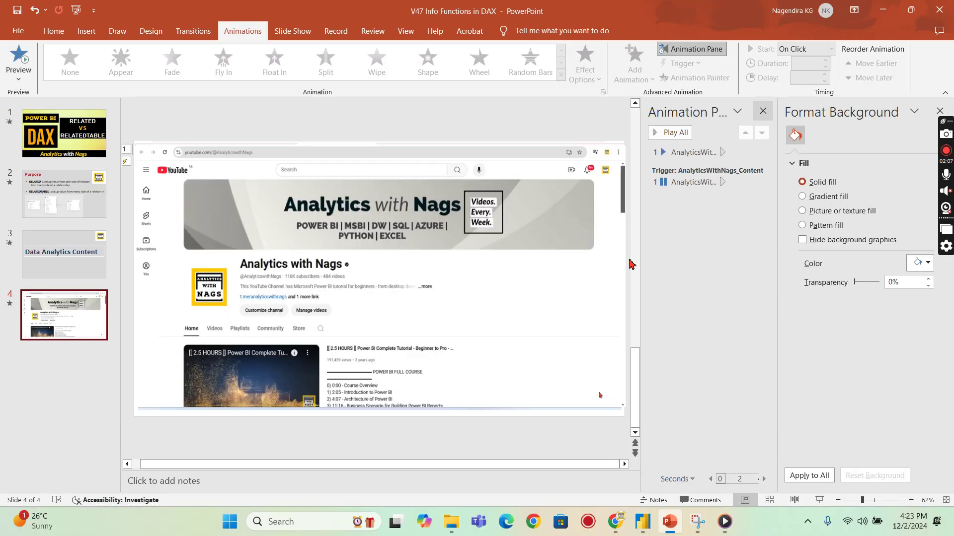
left_click(643, 522)
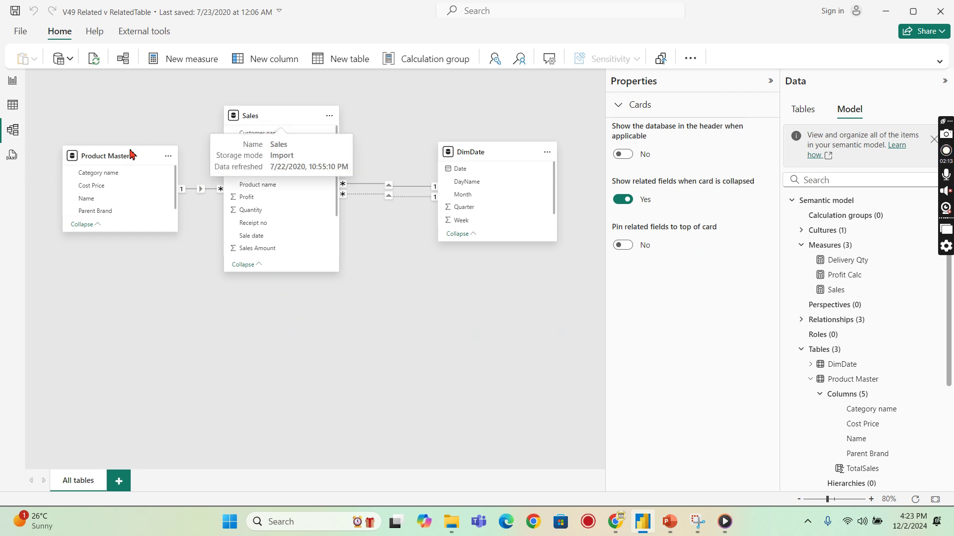
mouse_move(122, 161)
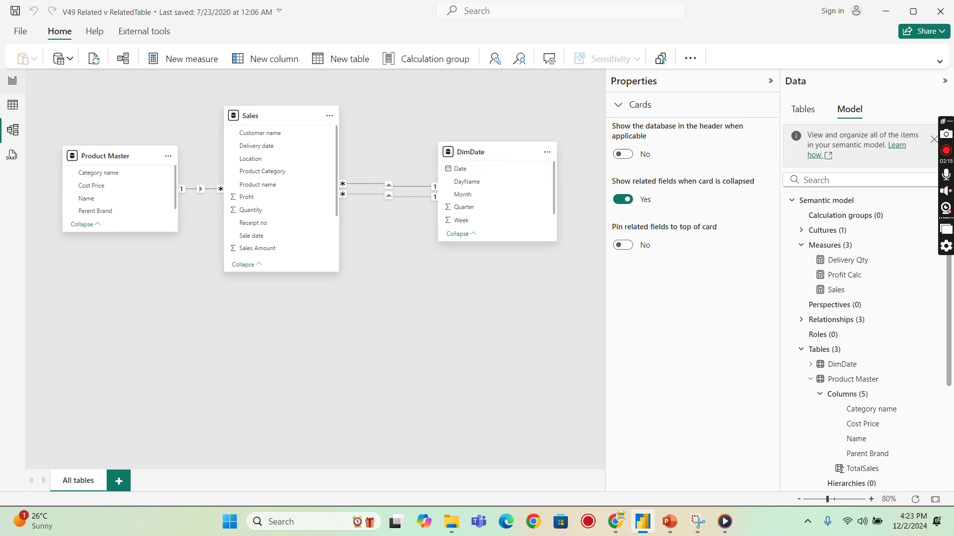
left_click(12, 81)
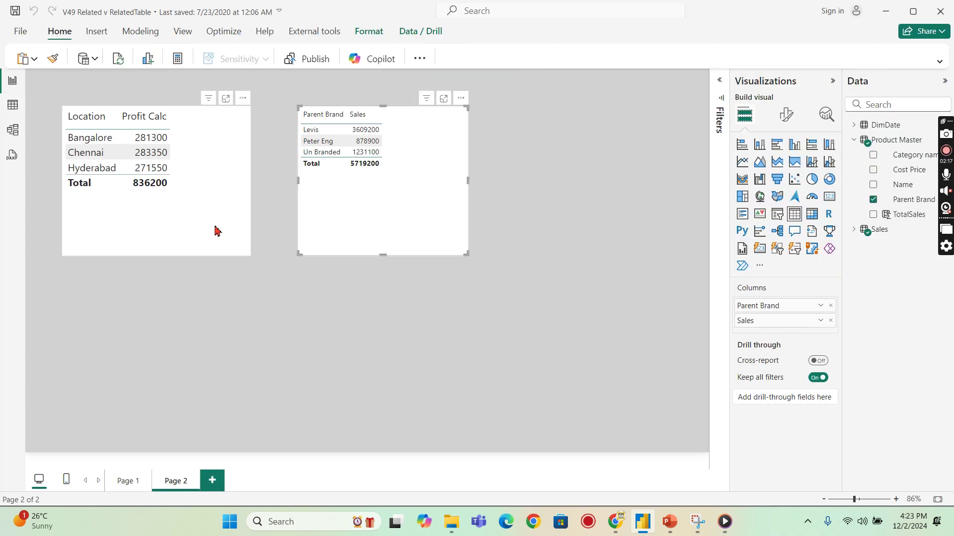
- Select the Location/Profit Calc table and show Profit Calc's RELATED-based SUMX formula totalling 836200
left_click(225, 228)
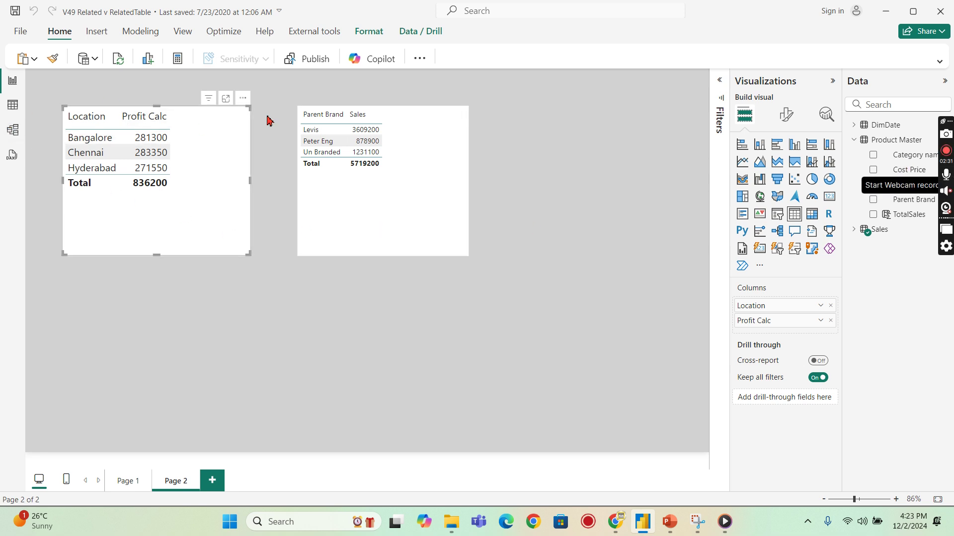
left_click(852, 232)
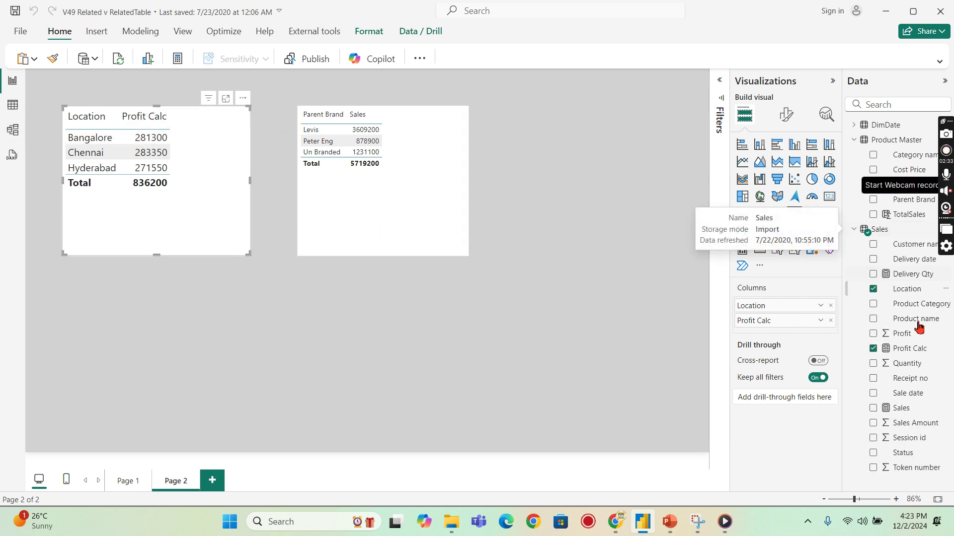
left_click(910, 351)
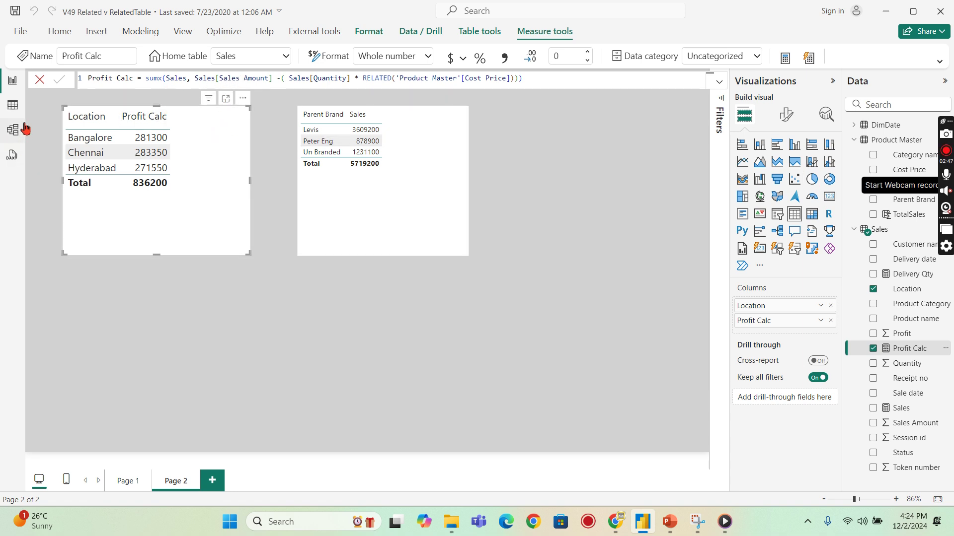
- In Table view, review Product Master's TotalSales, show Sales' 6,330 rows, and open Profit Calc's formula
left_click(14, 105)
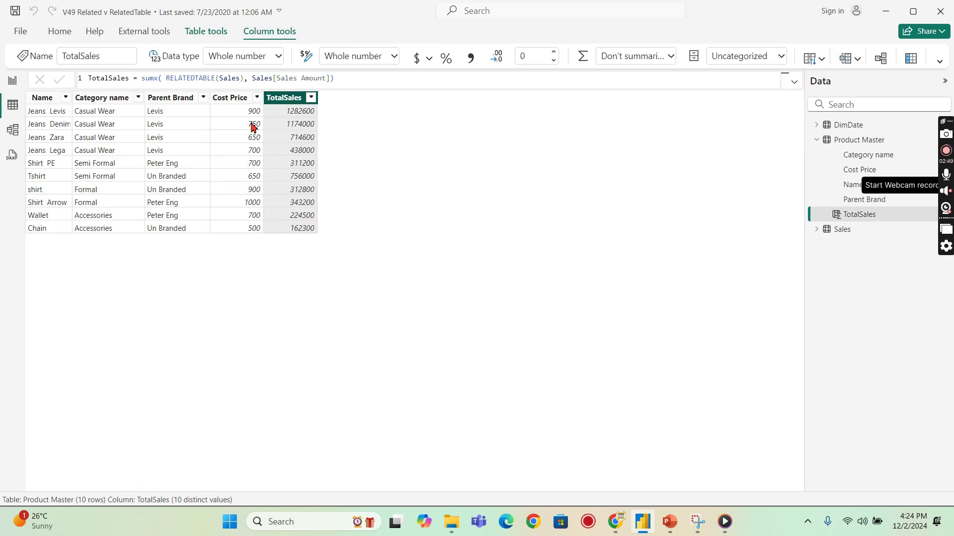
left_click(841, 233)
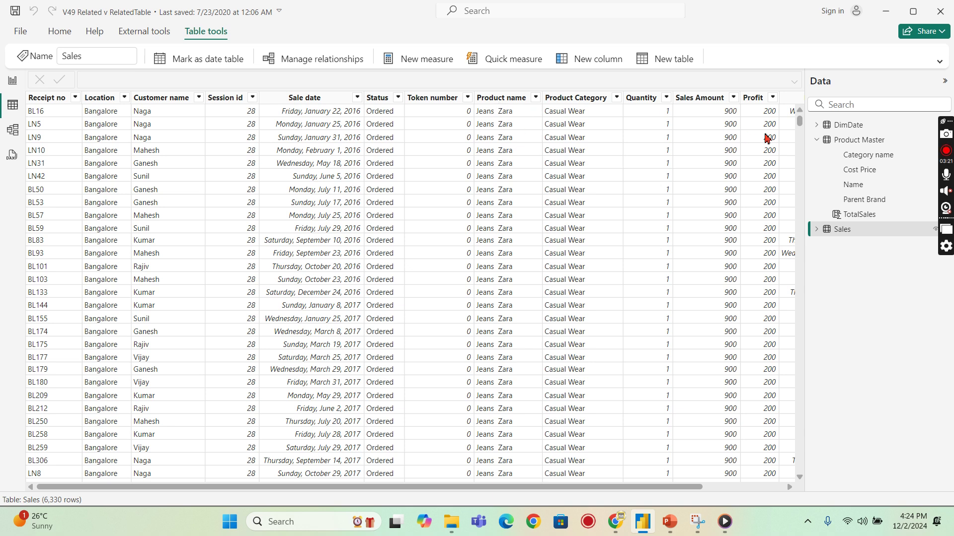
left_click(859, 142)
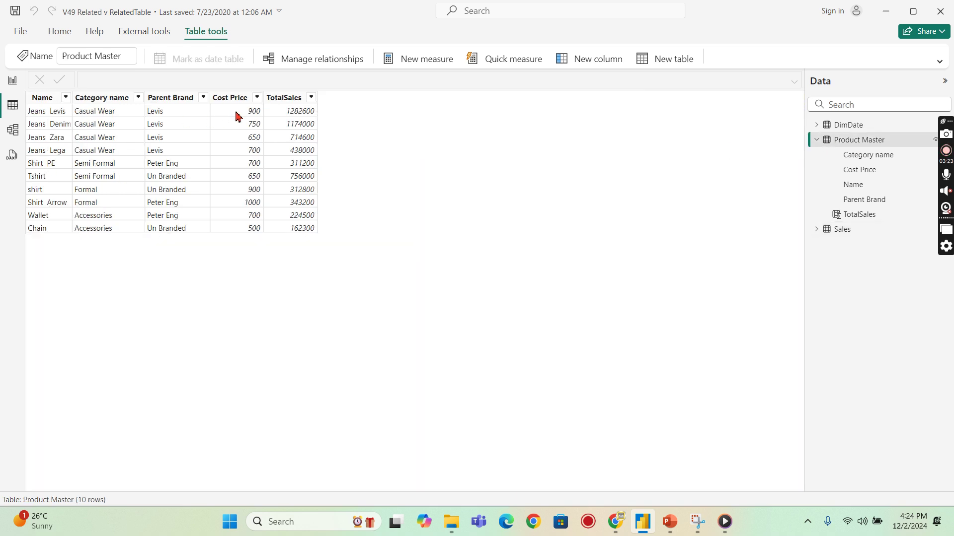
left_click(816, 229)
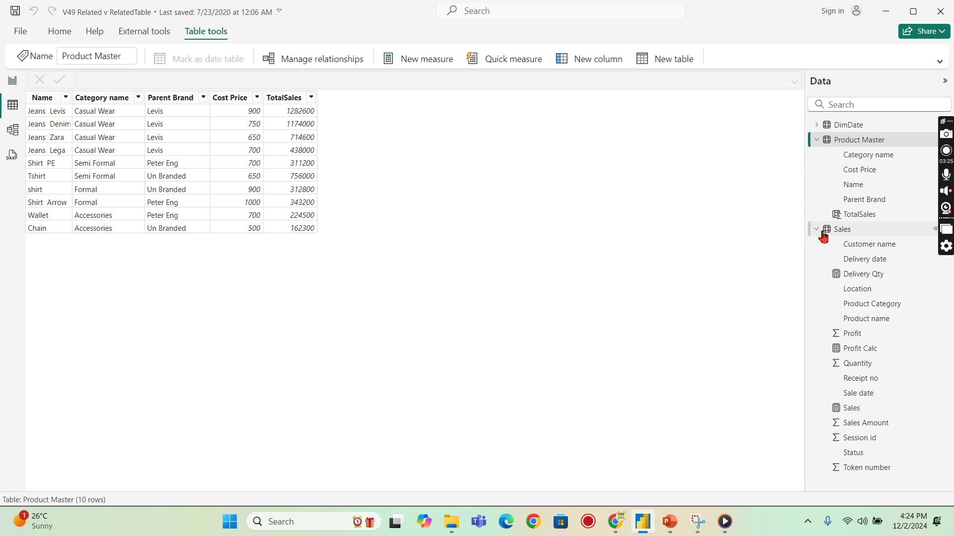
left_click(842, 230)
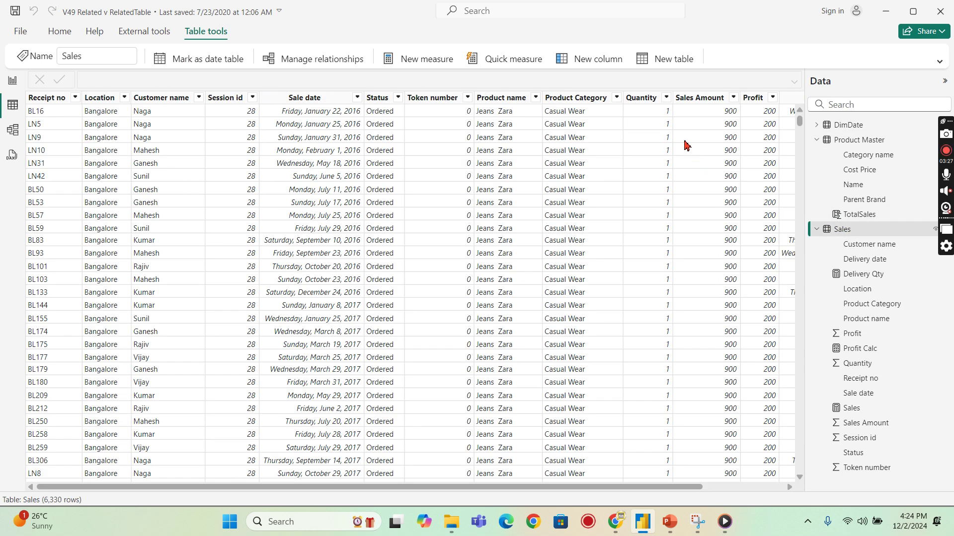
left_click(817, 142)
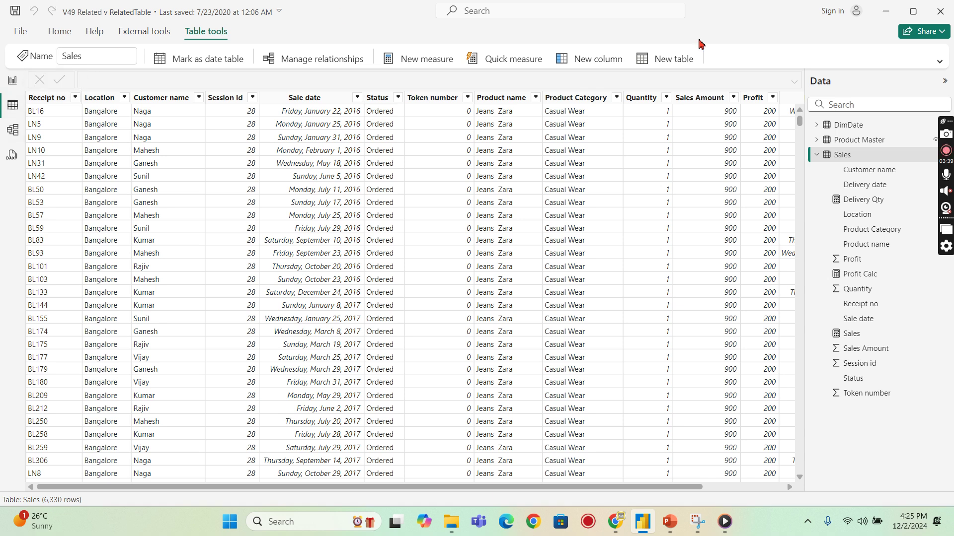
left_click(852, 274)
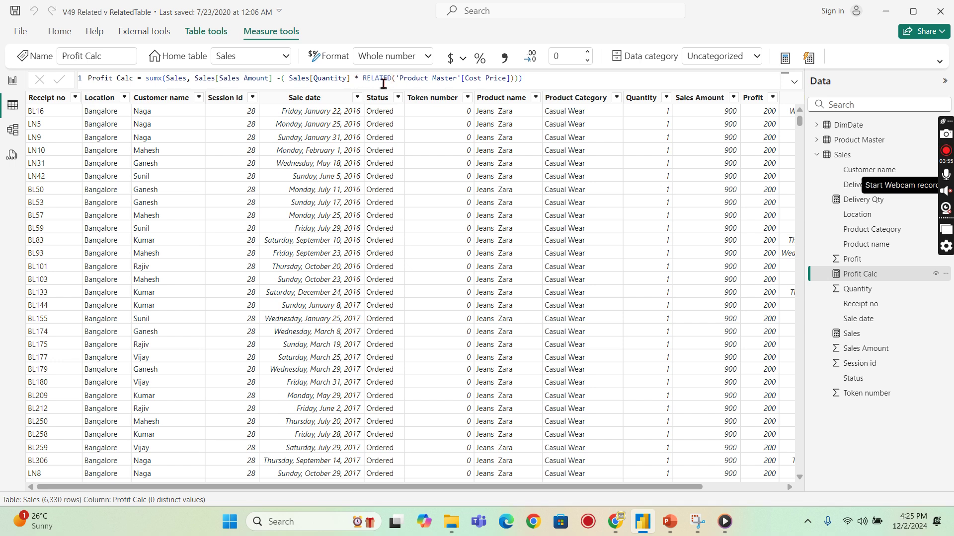
- Rewrite Profit Calc's cost term as RELATED('Product Master'[Cost Price]) and close all brackets
left_click_drag(363, 79, 611, 68)
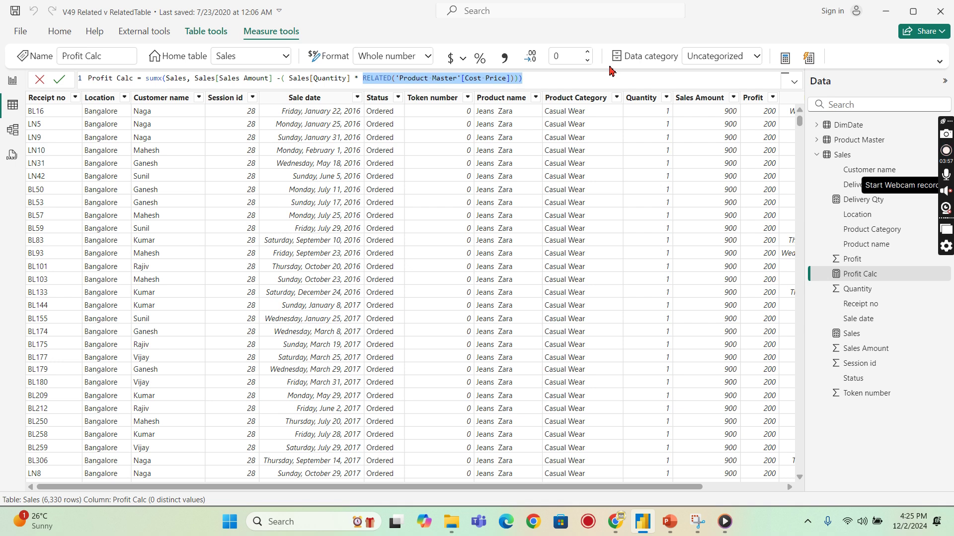
key("BackSpace")
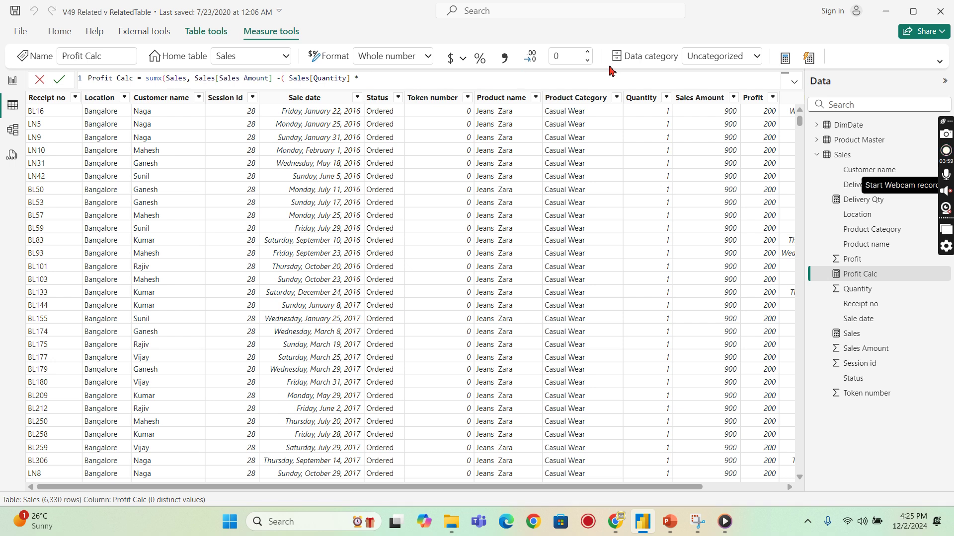
type("cost")
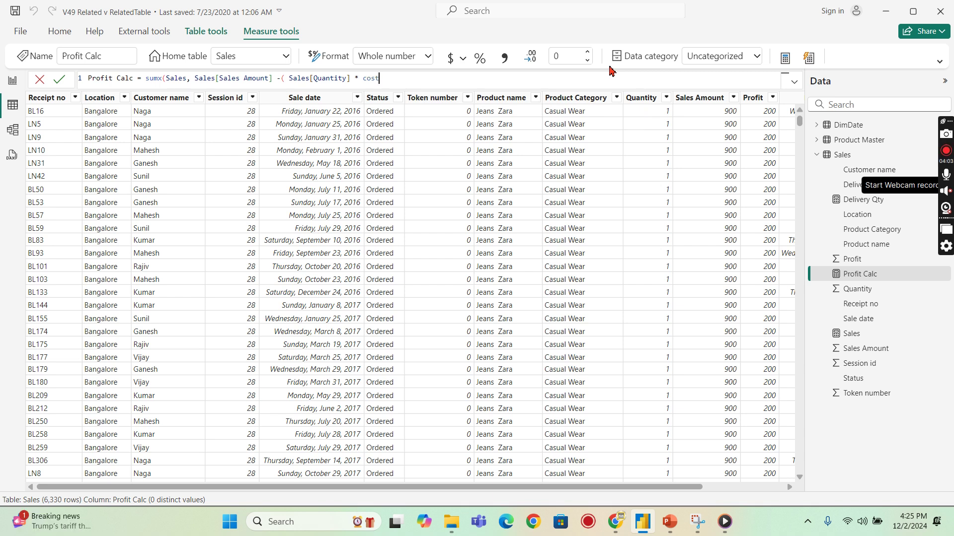
key("BackSpace")
key("BackSpace")
key("BackSpace")
key("BackSpace")
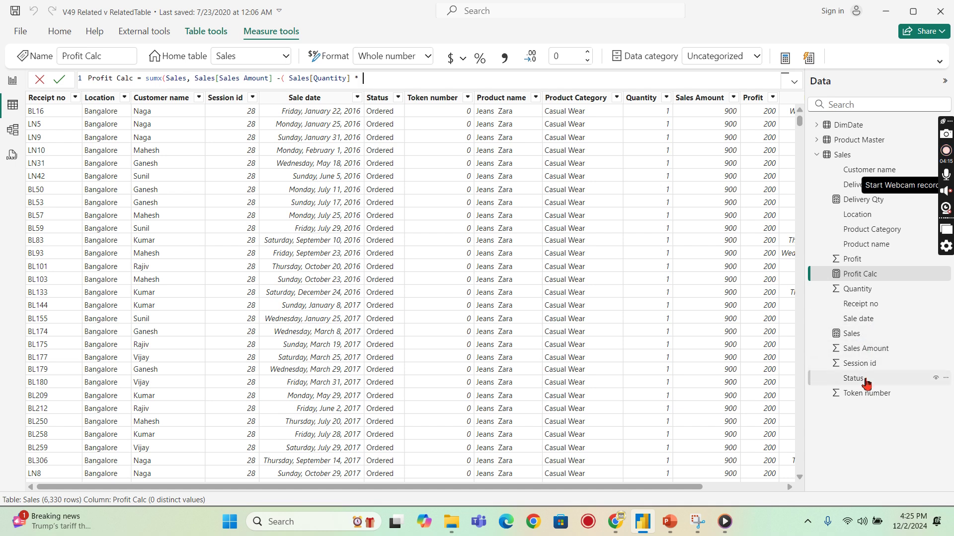
type("sa")
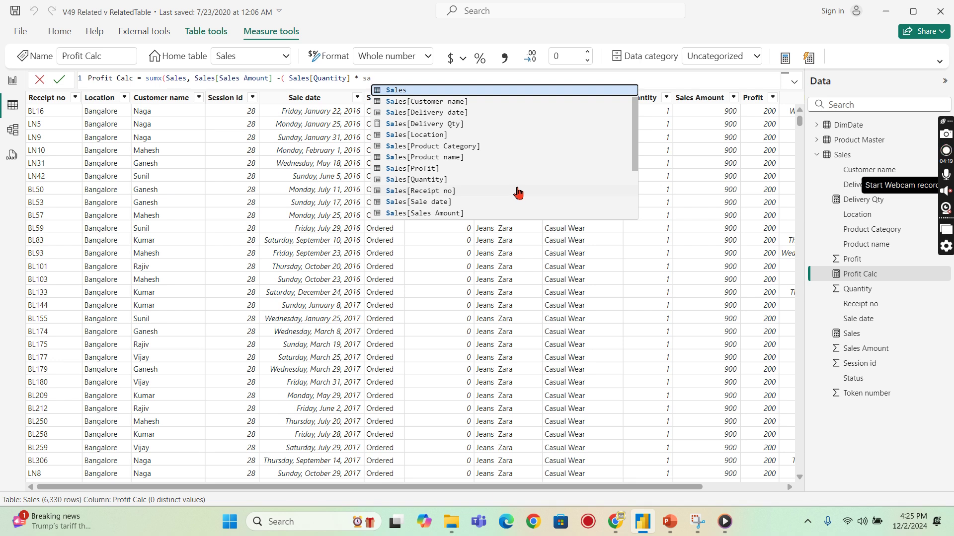
key("BackSpace")
type("ta")
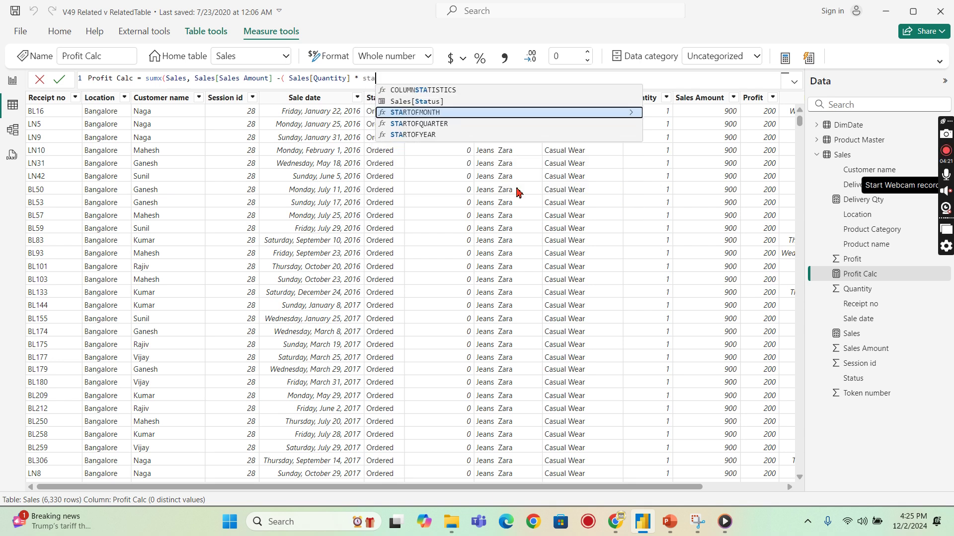
double_click(370, 79)
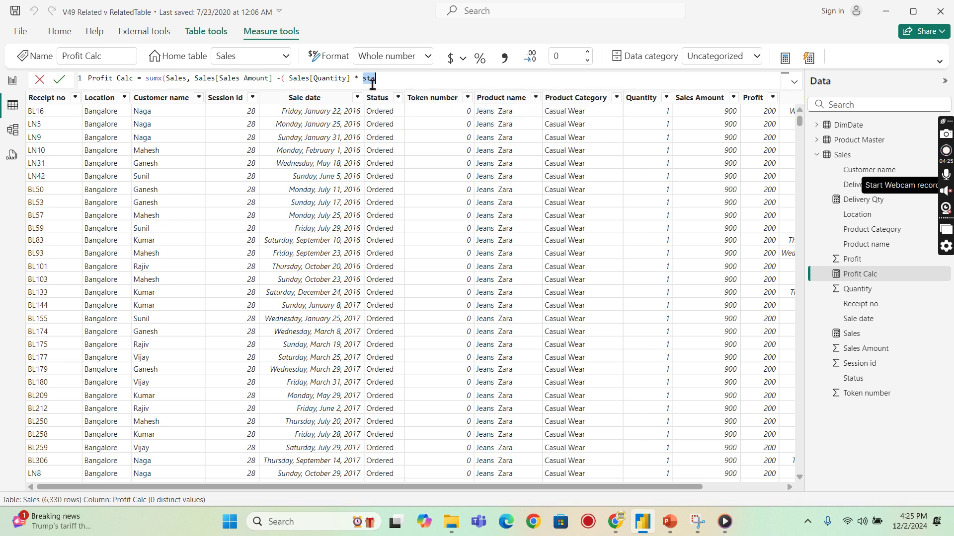
type("re")
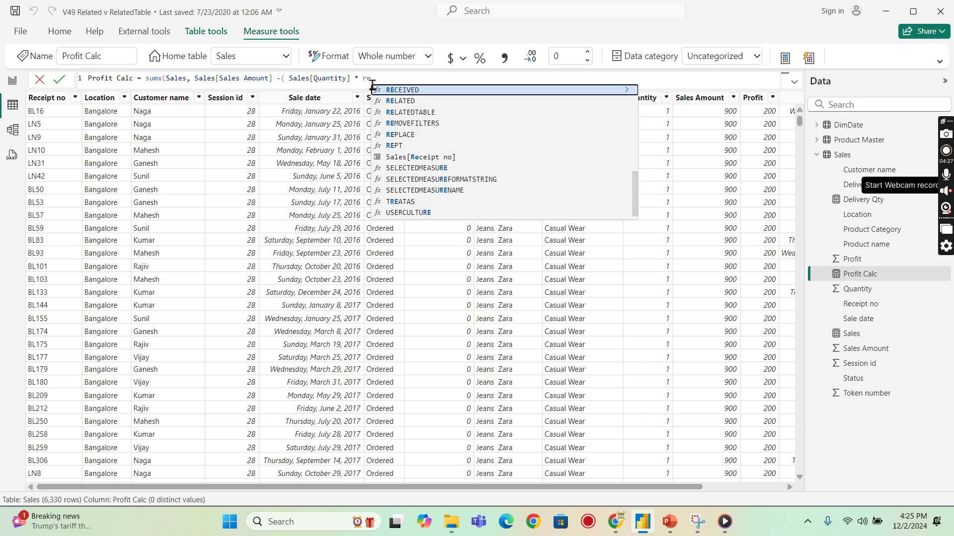
type("lated")
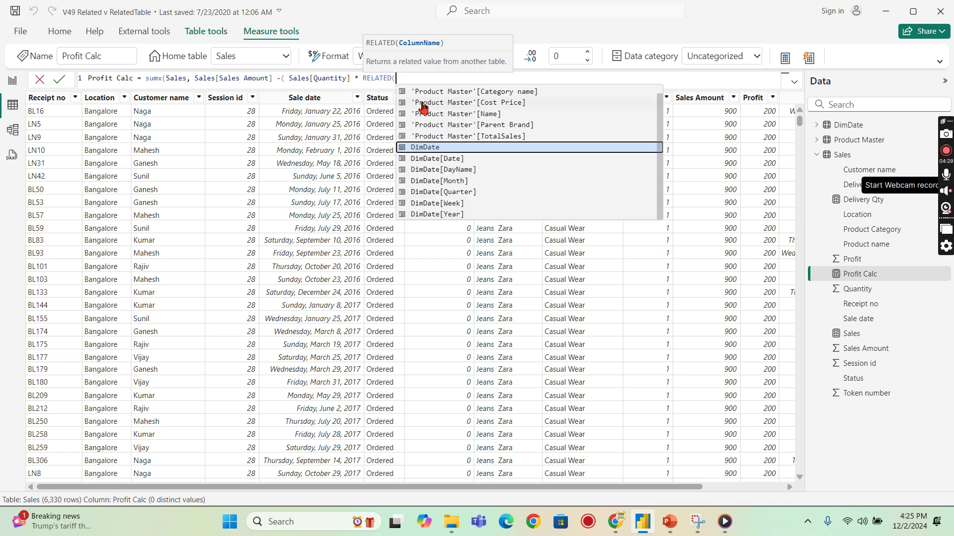
key("Tab")
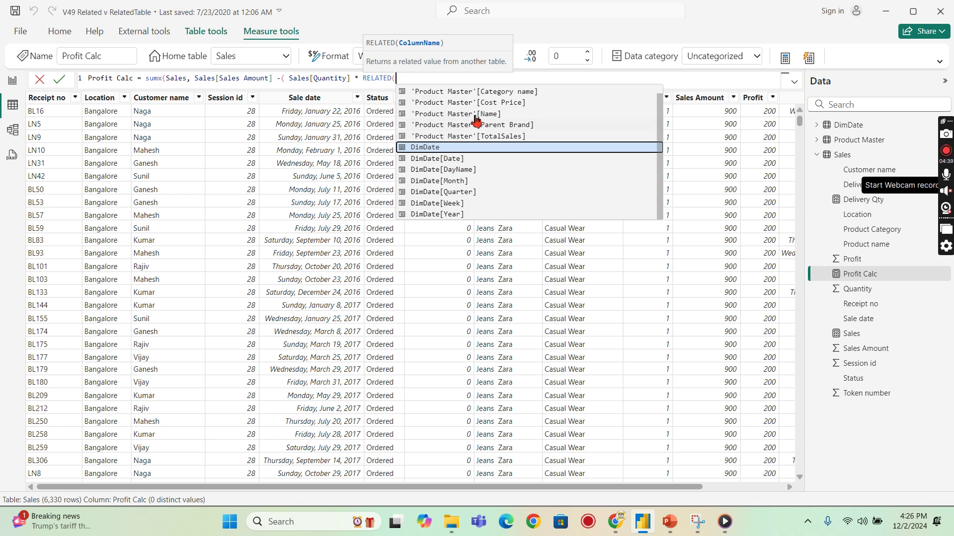
left_click(493, 103)
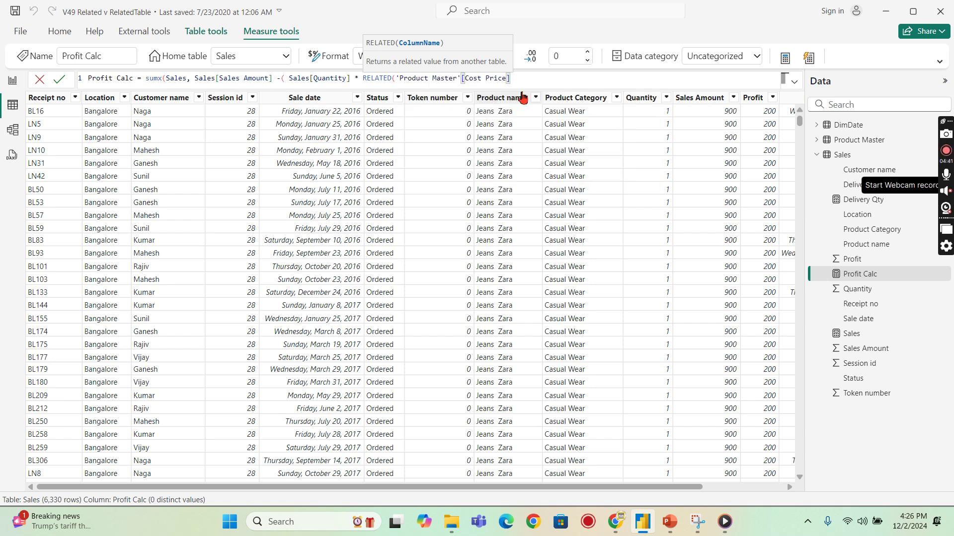
type(")")
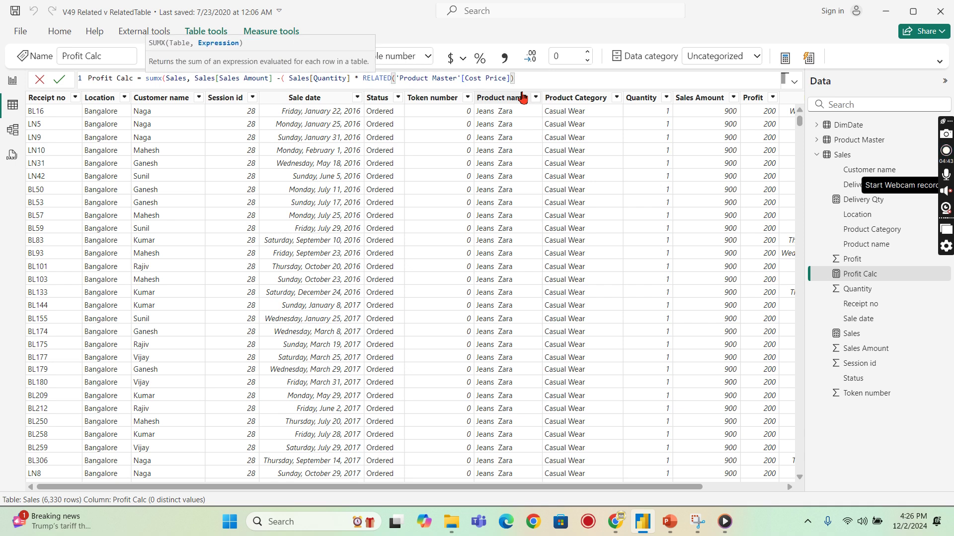
type("))")
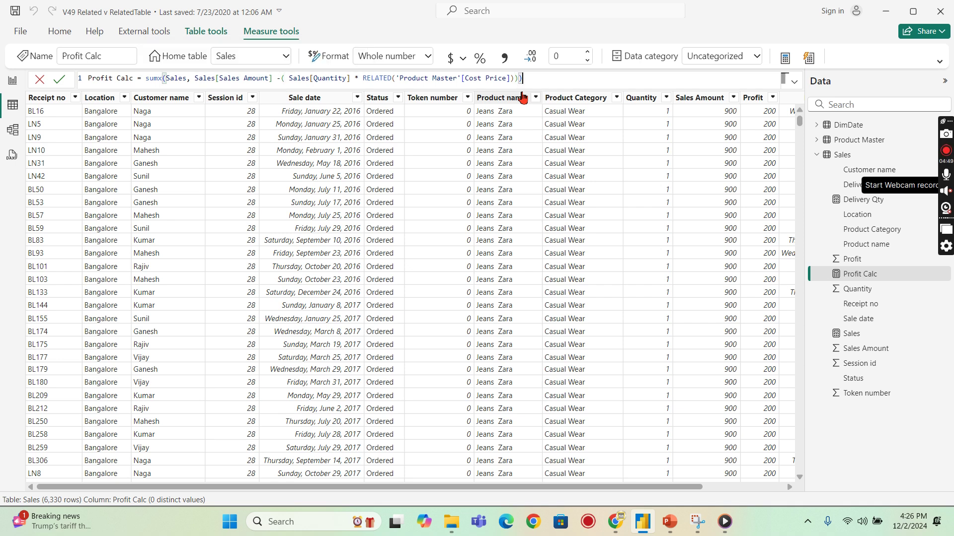
- Commit Profit Calc and verify Bangalore 281300, Chennai 283350, Hyderabad 271550, total 836200
key("Return")
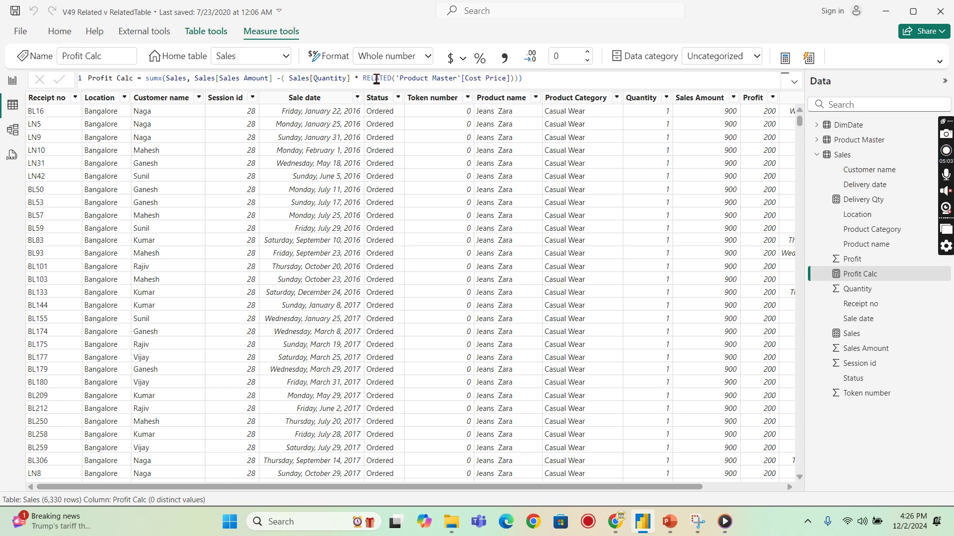
left_click(13, 88)
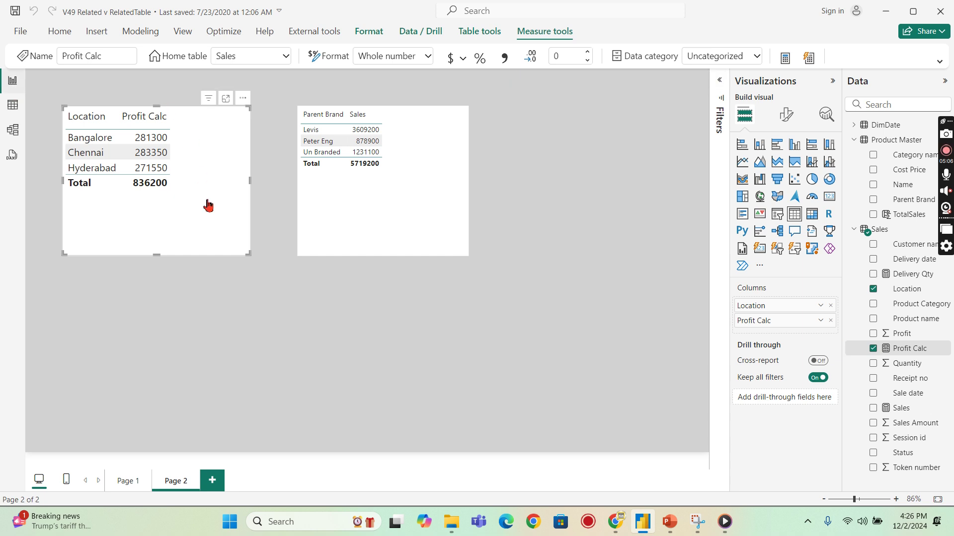
left_click(889, 352)
left_click(889, 351)
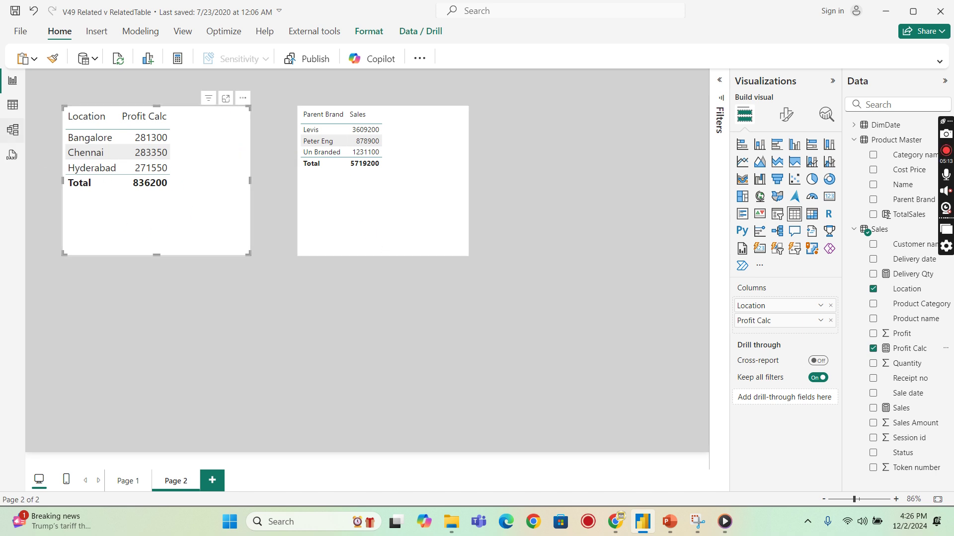
left_click(9, 133)
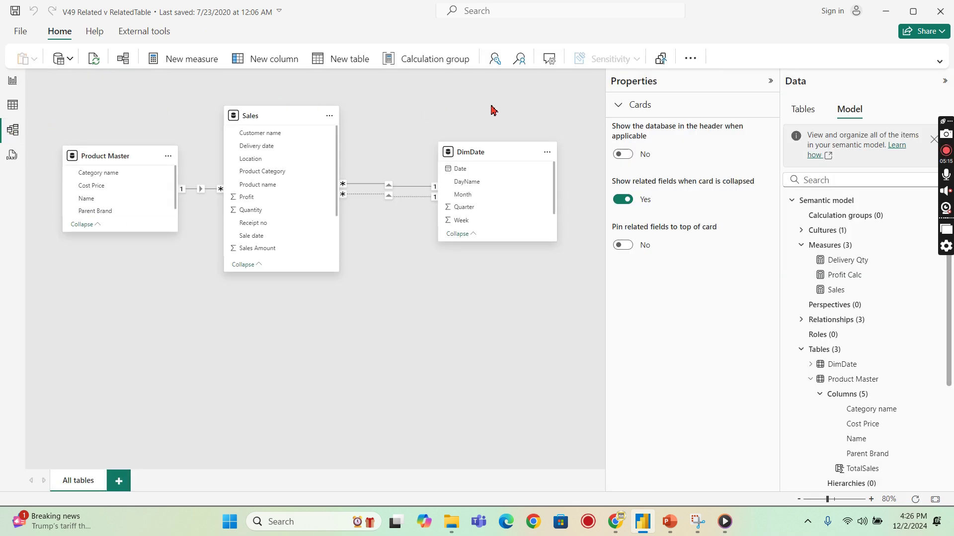
left_click(13, 105)
- Open Product Master's TotalSales column and delete its formula, leaving just 'TotalSales ='
left_click(817, 154)
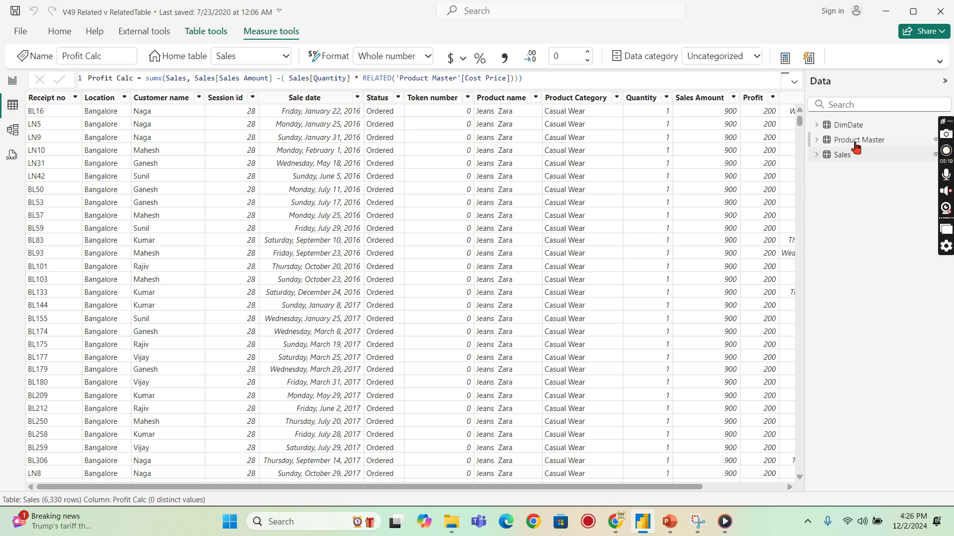
left_click(819, 141)
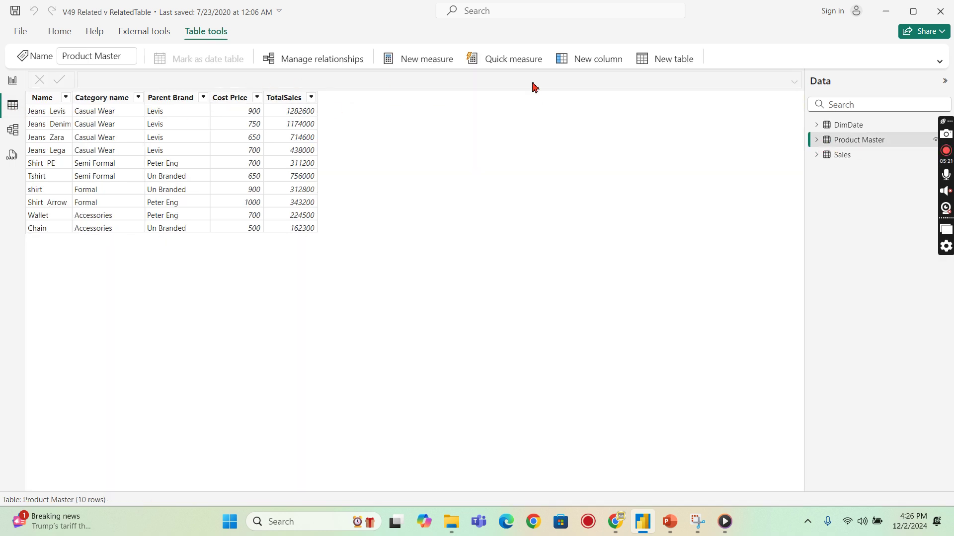
left_click(818, 140)
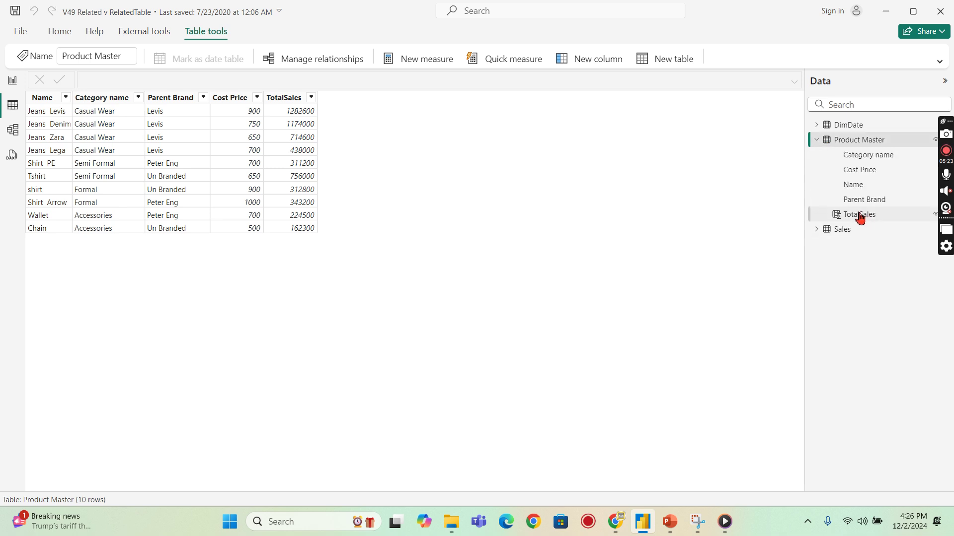
left_click(860, 216)
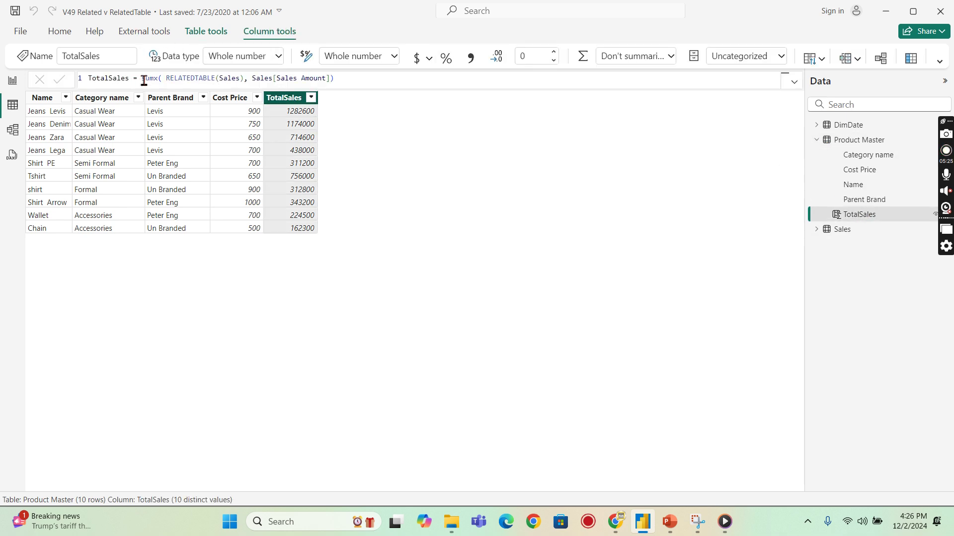
left_click(330, 79)
left_click_drag(330, 78, 16, 76)
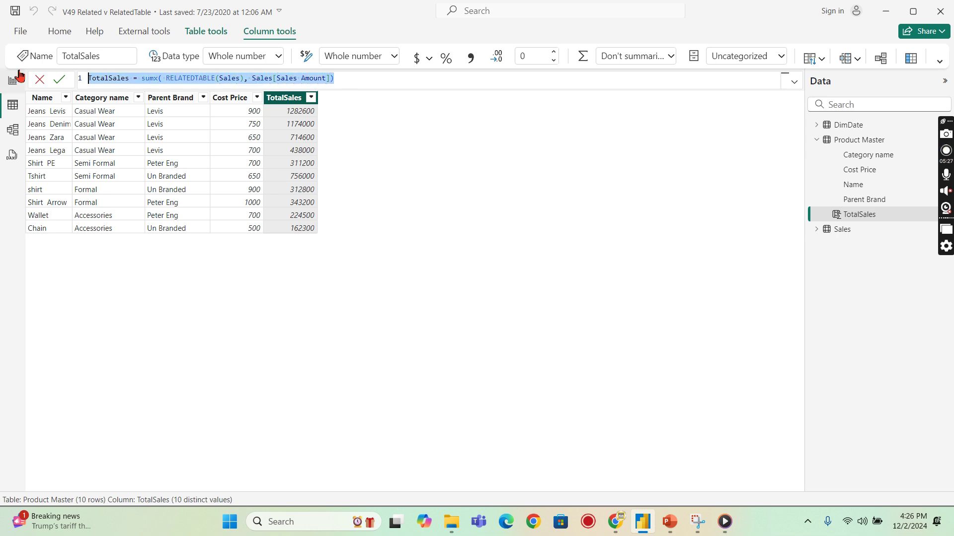
key("BackSpace")
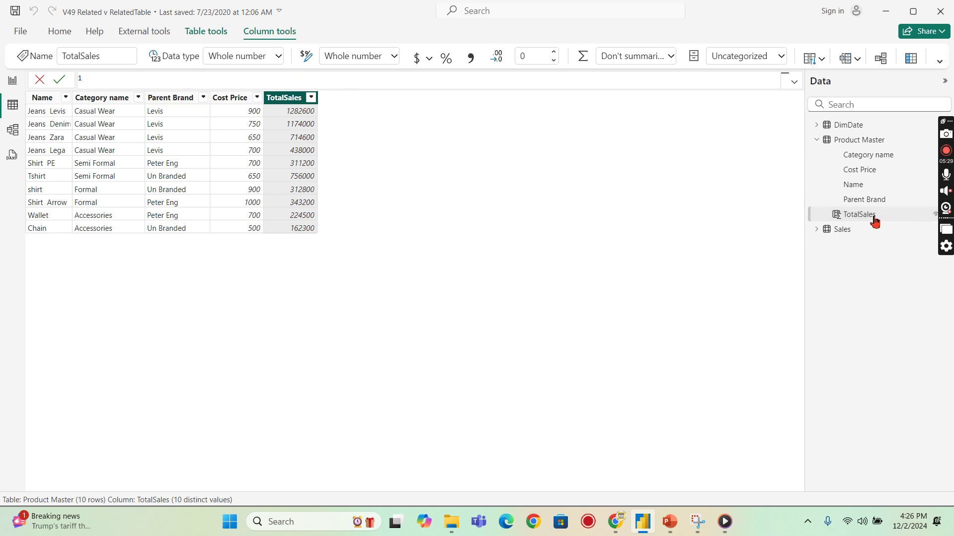
left_click(864, 219)
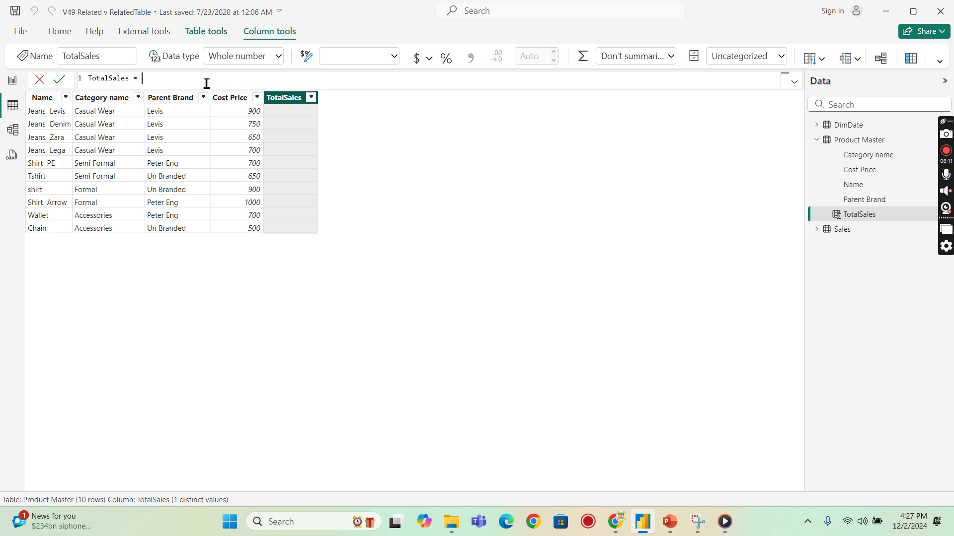
- Define TotalSales as Sum(Sales[Sales Amount]), giving 5719200 on every Product Master row
type("Su")
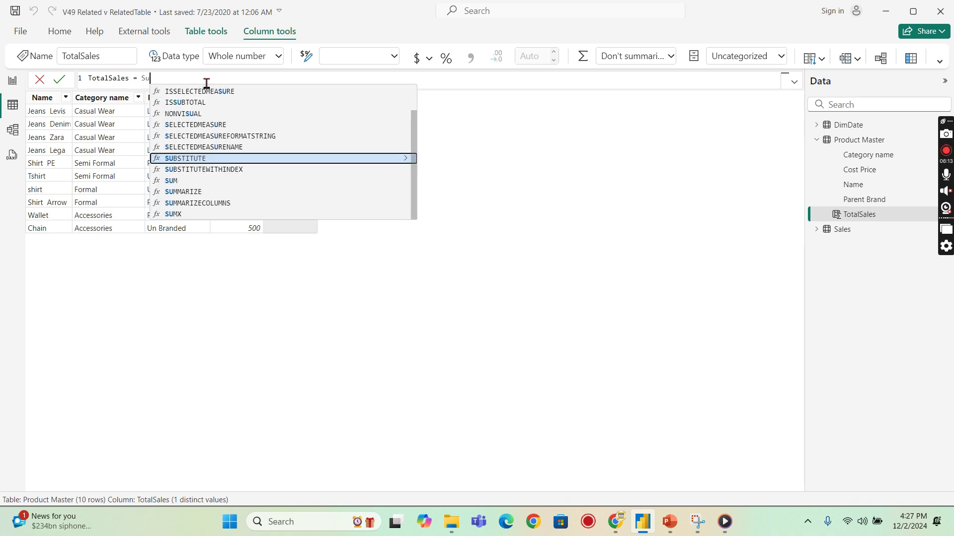
type("m")
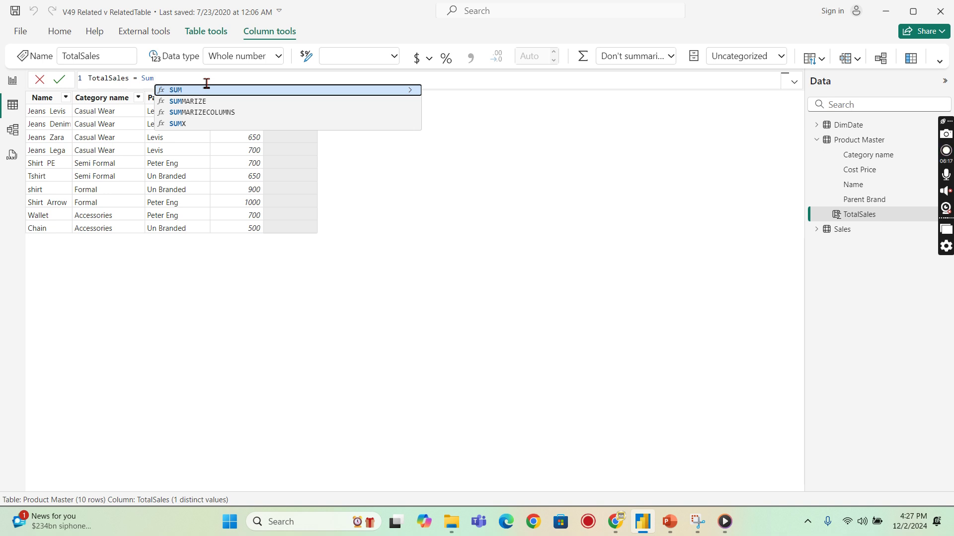
type("(Sal")
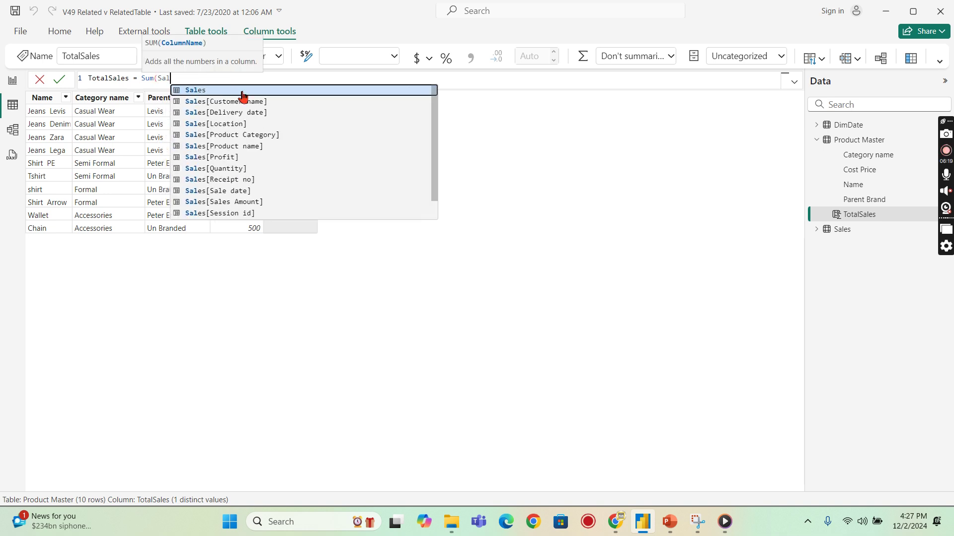
left_click(260, 203)
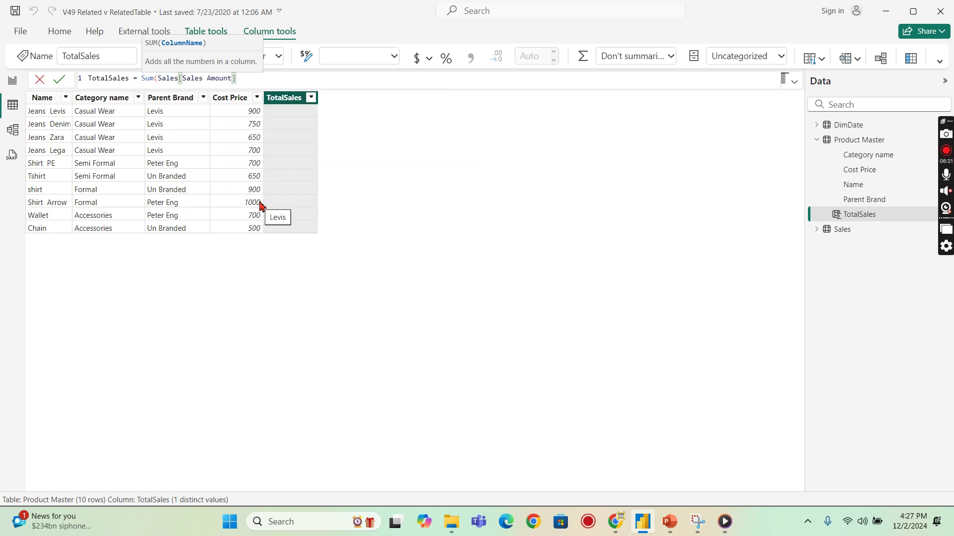
type(")")
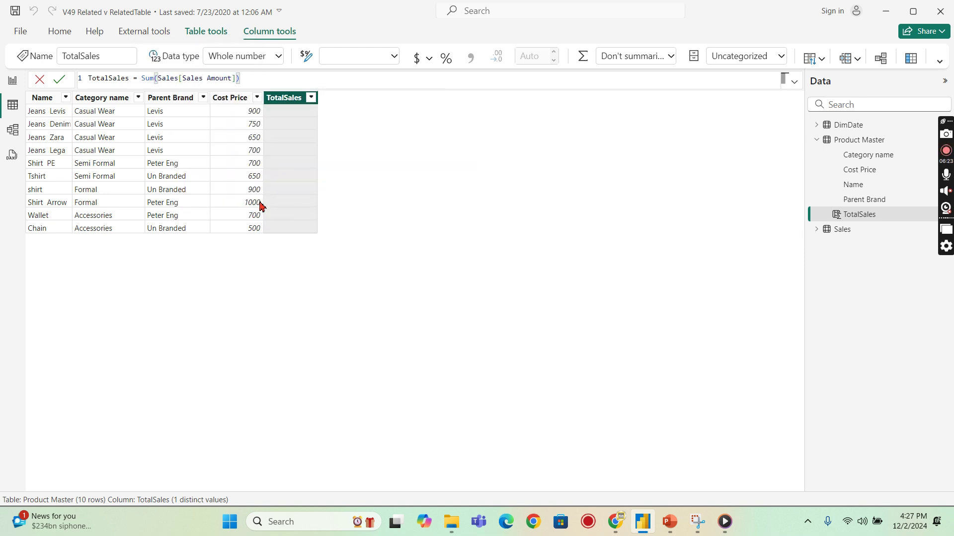
key("Return")
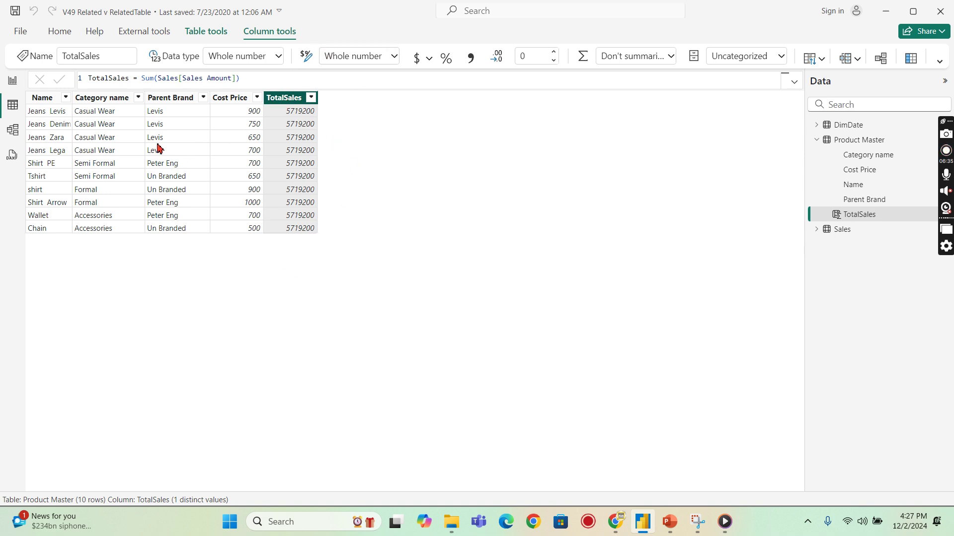
left_click(13, 131)
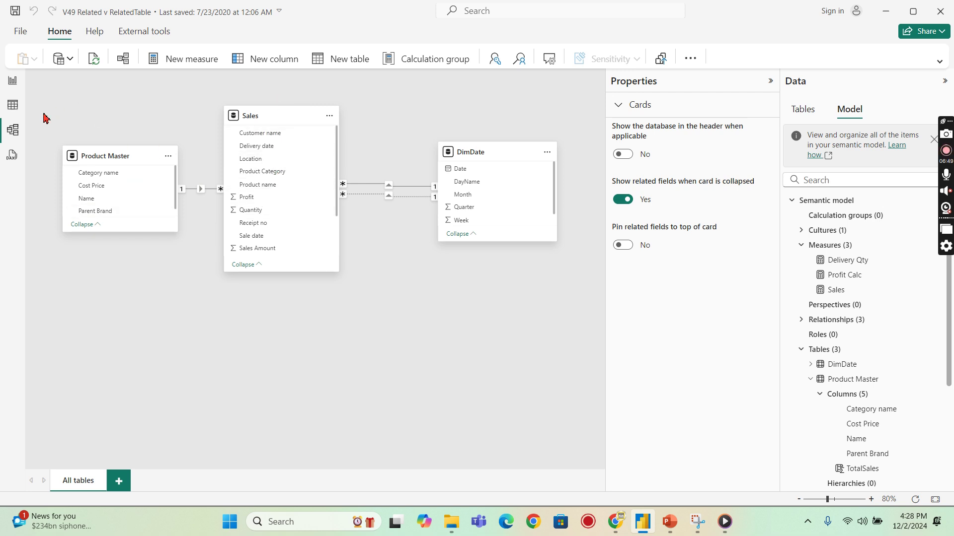
left_click(12, 105)
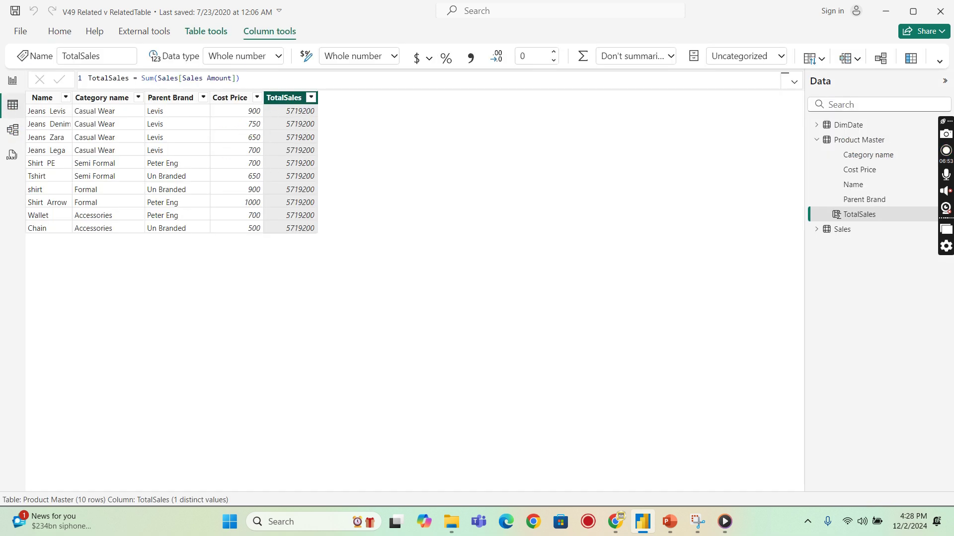
left_click(12, 83)
left_click(475, 314)
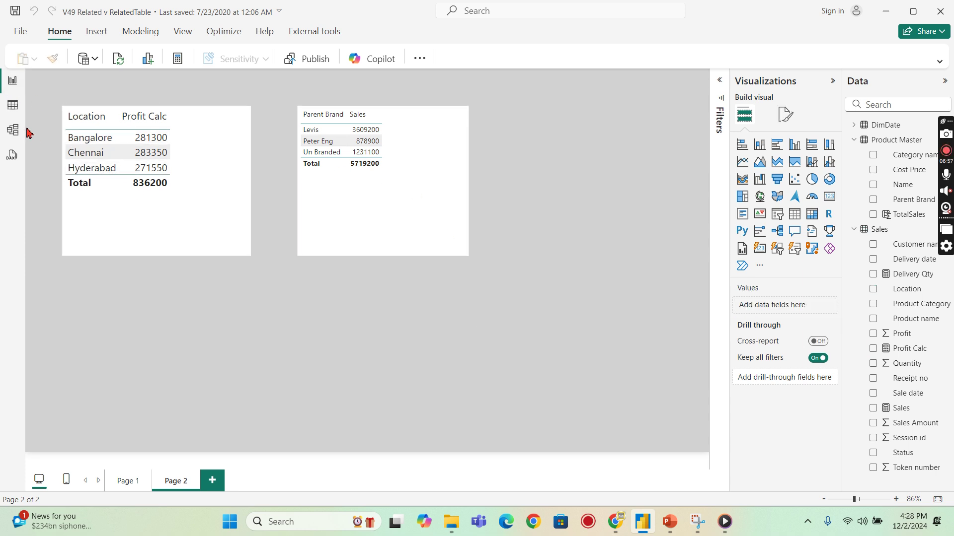
left_click(12, 105)
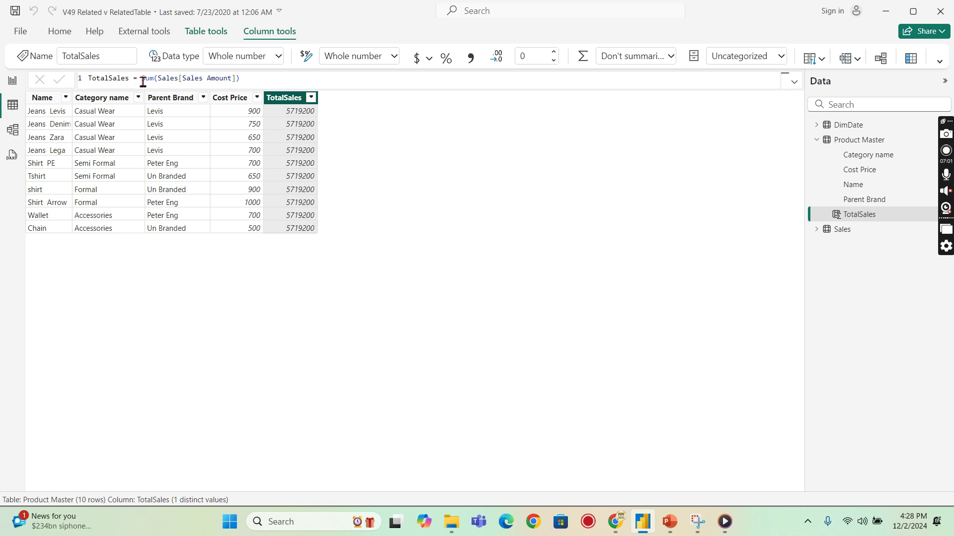
- Wrap the Sum in CALCULATE so TotalSales gives per-product totals like 1282600 and 1174000
left_click_drag(142, 80, 294, 79)
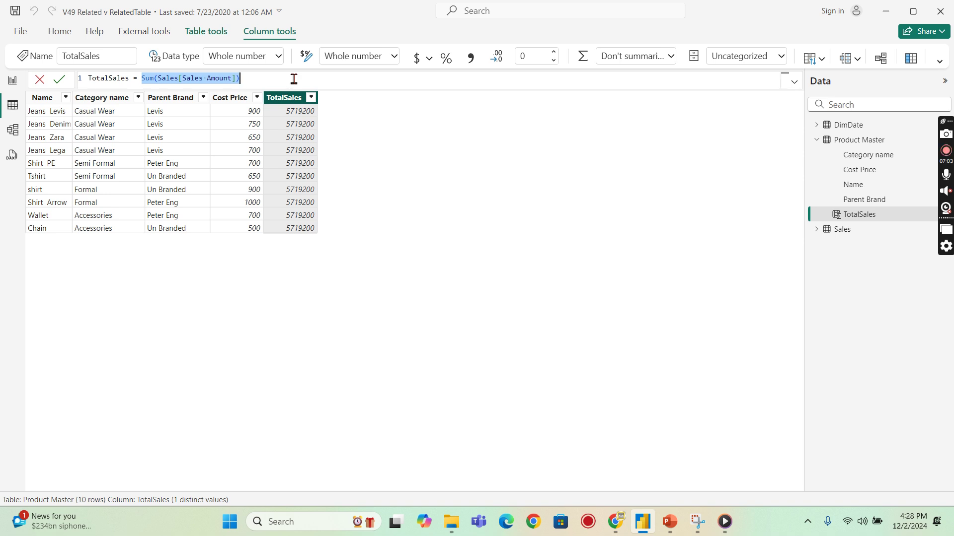
left_click(141, 80)
type("Ca")
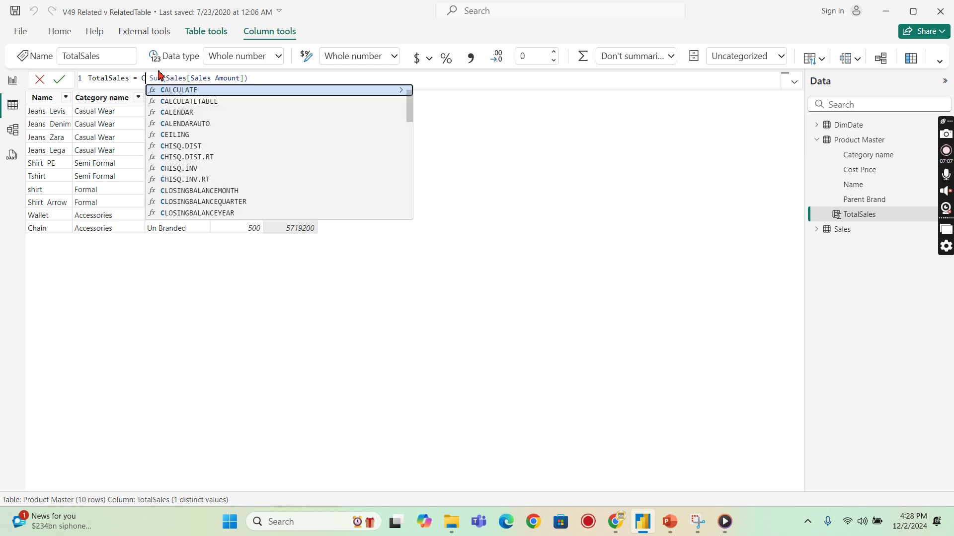
left_click(205, 91)
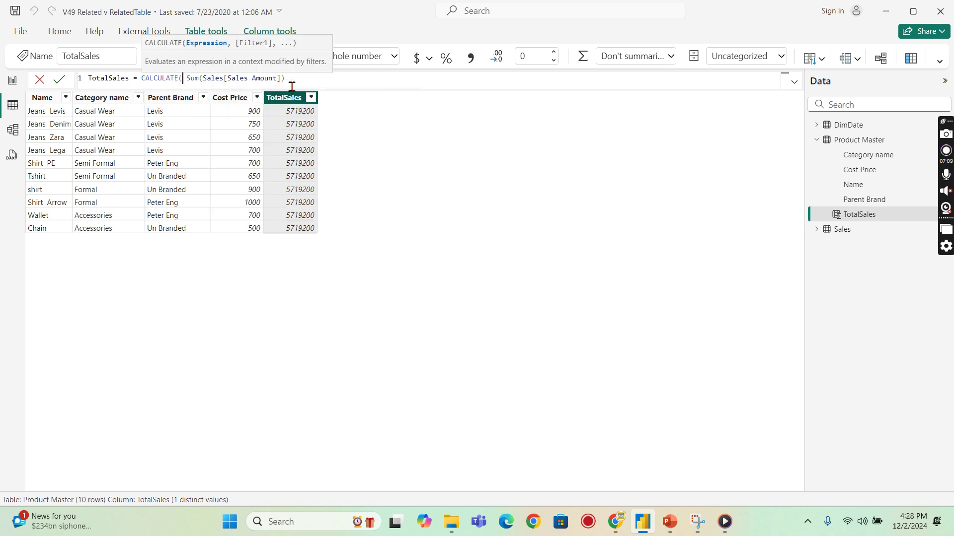
left_click(315, 80)
type(")")
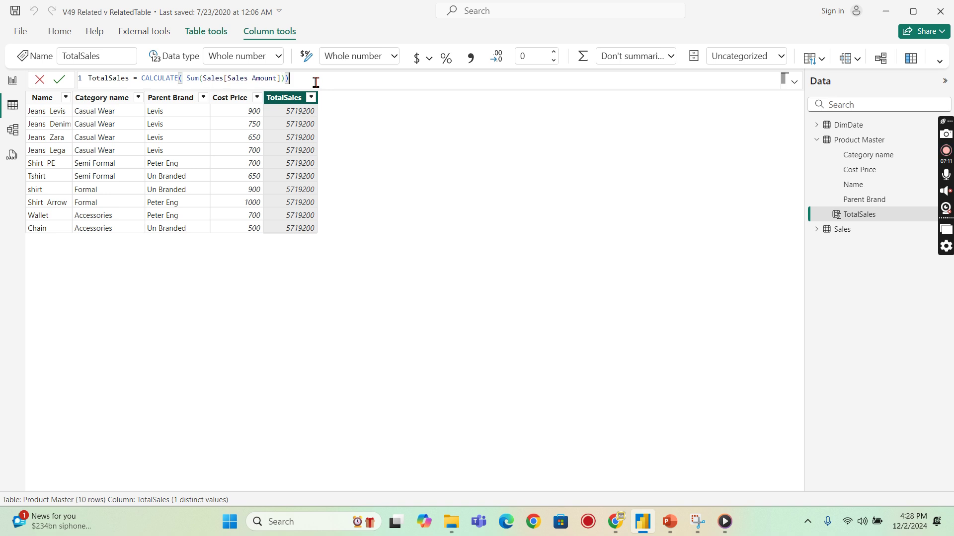
key("Return")
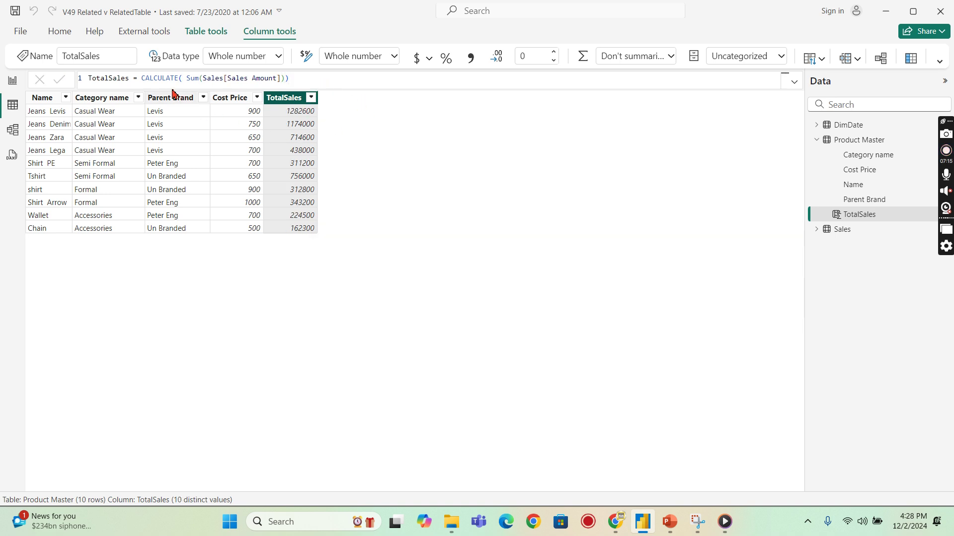
left_click_drag(142, 79, 346, 93)
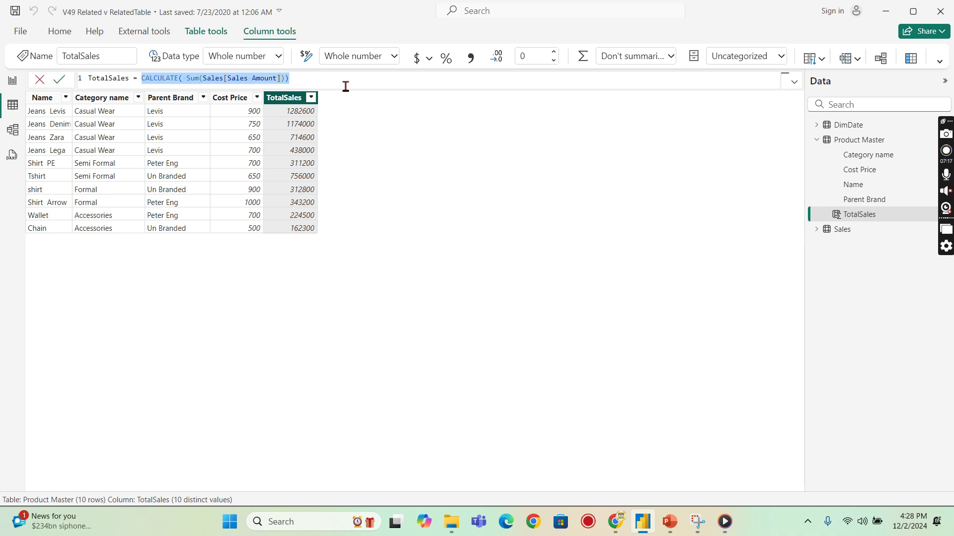
- Replace the TotalSales formula with Sumx( RELATEDTABLE(Sales), Sales[Sales Amount]), keeping totals like 1282600
key("BackSpace")
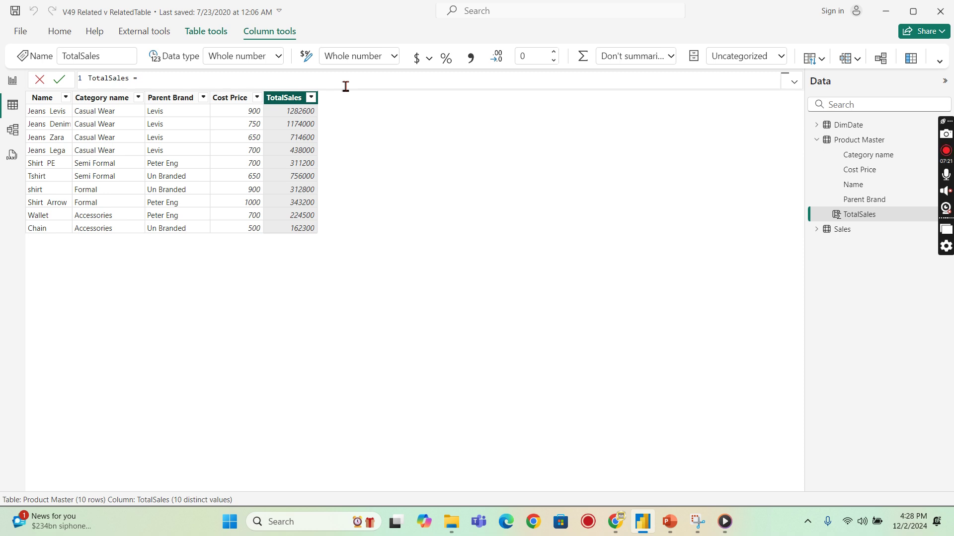
type("Sumx")
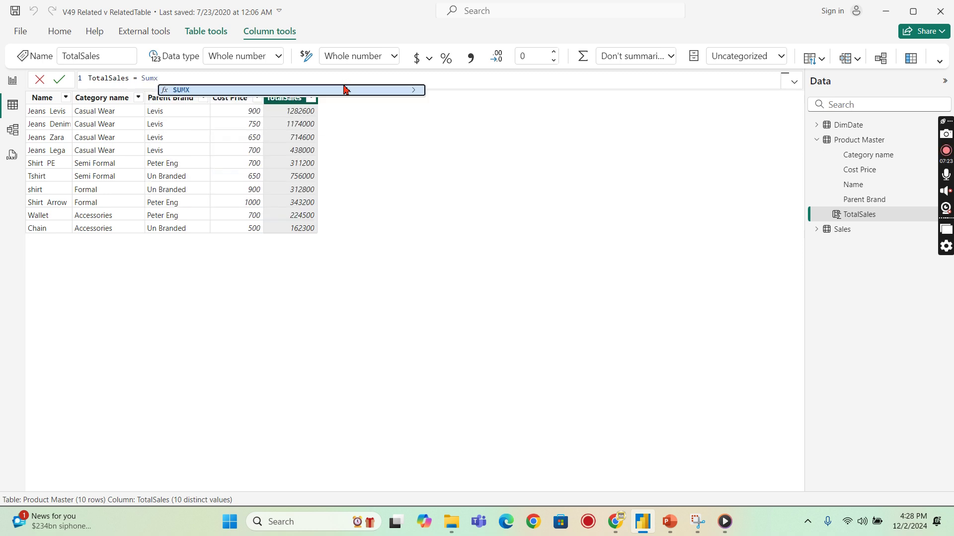
type("(")
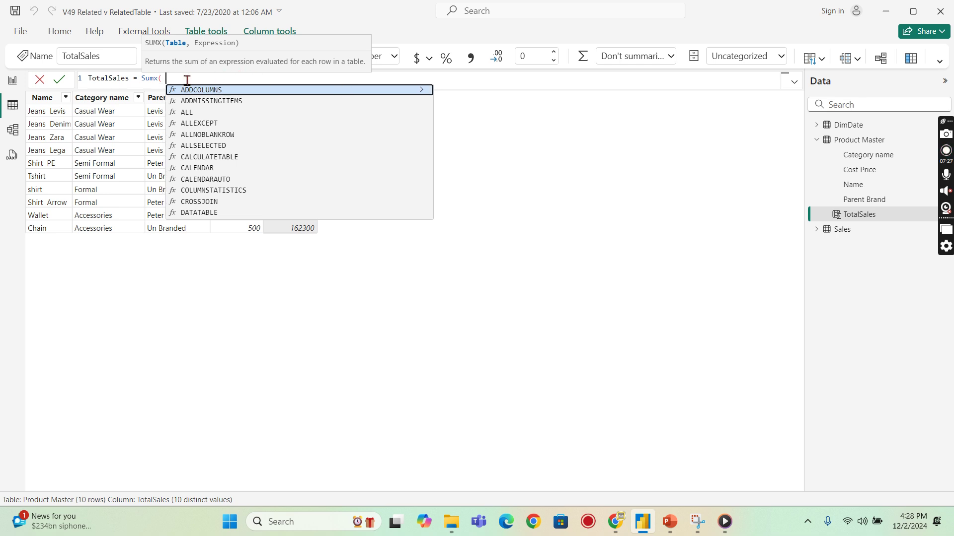
type(" Re")
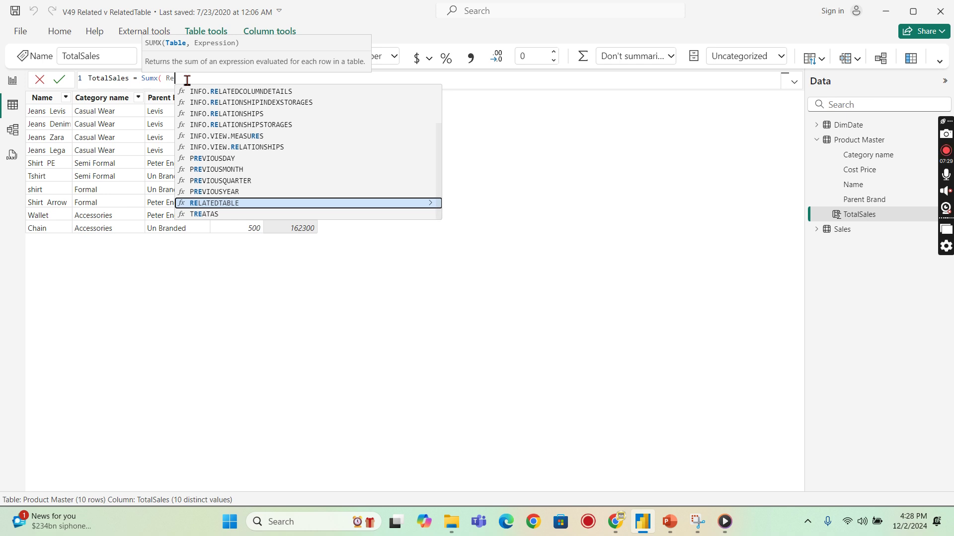
key("BackSpace")
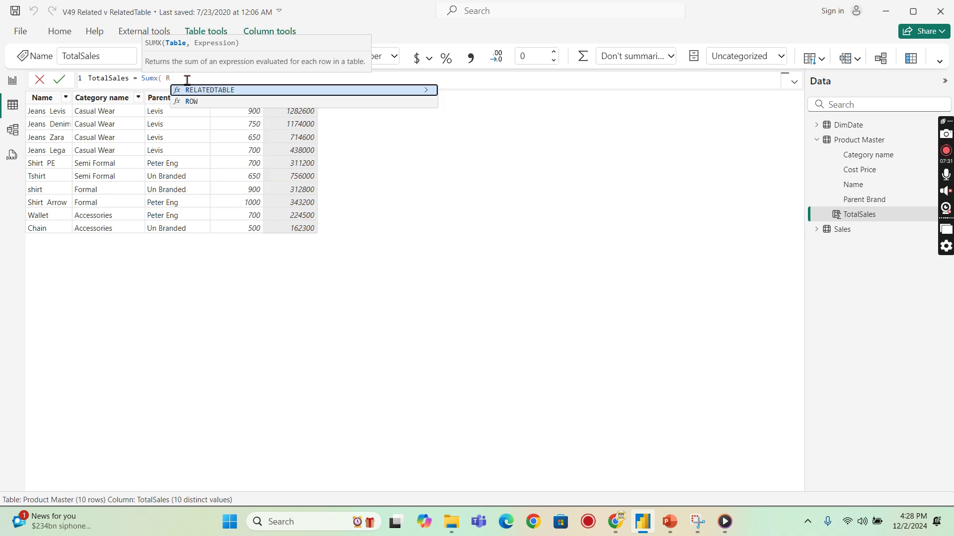
type("ela")
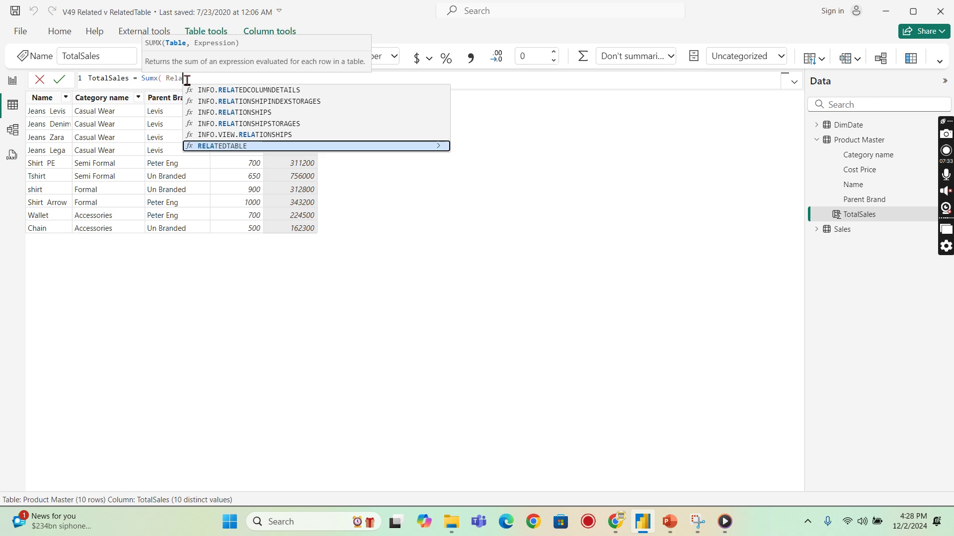
left_click(244, 150)
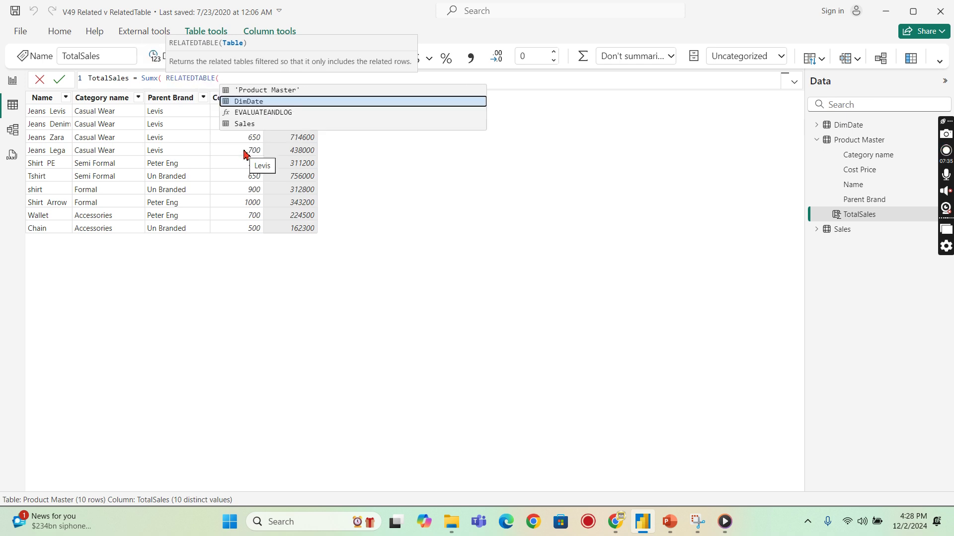
type("Sale")
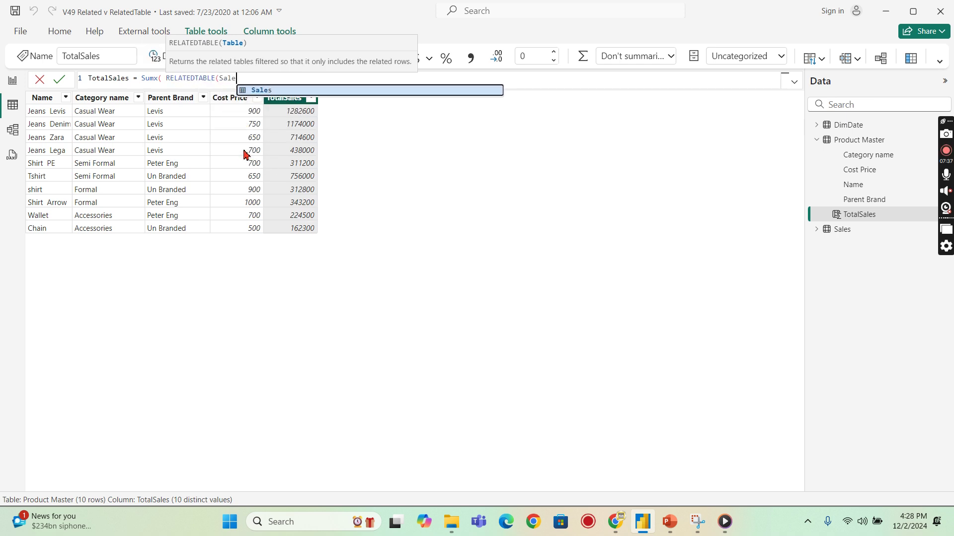
left_click(261, 92)
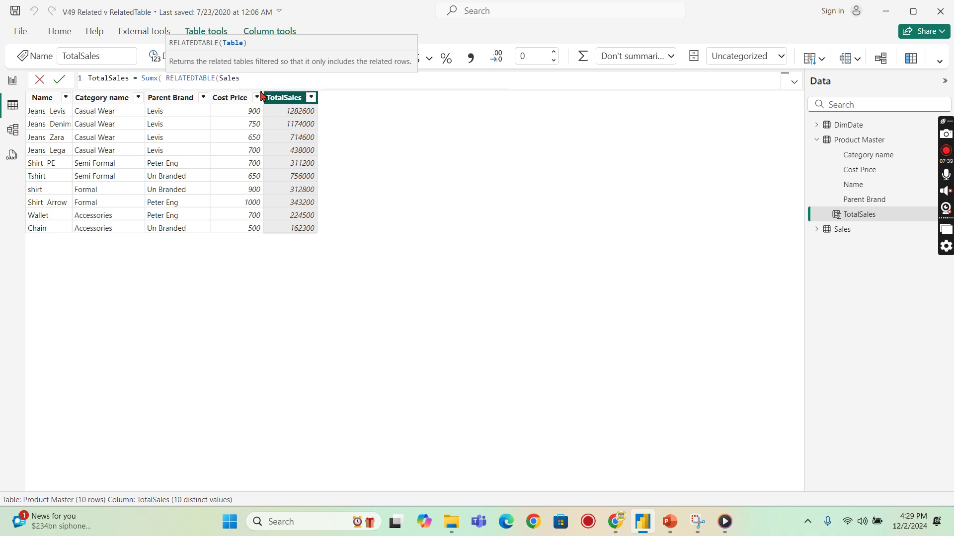
type(")")
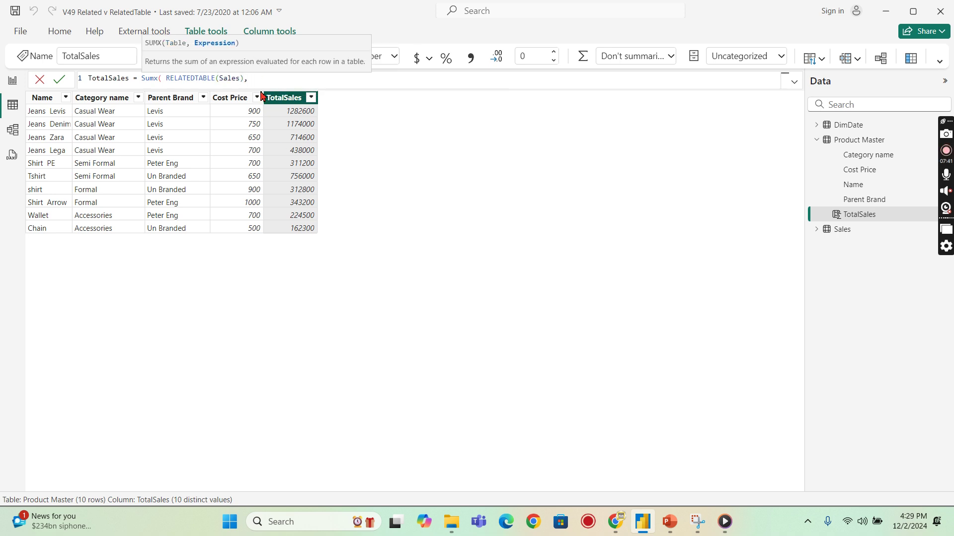
type(", Sales")
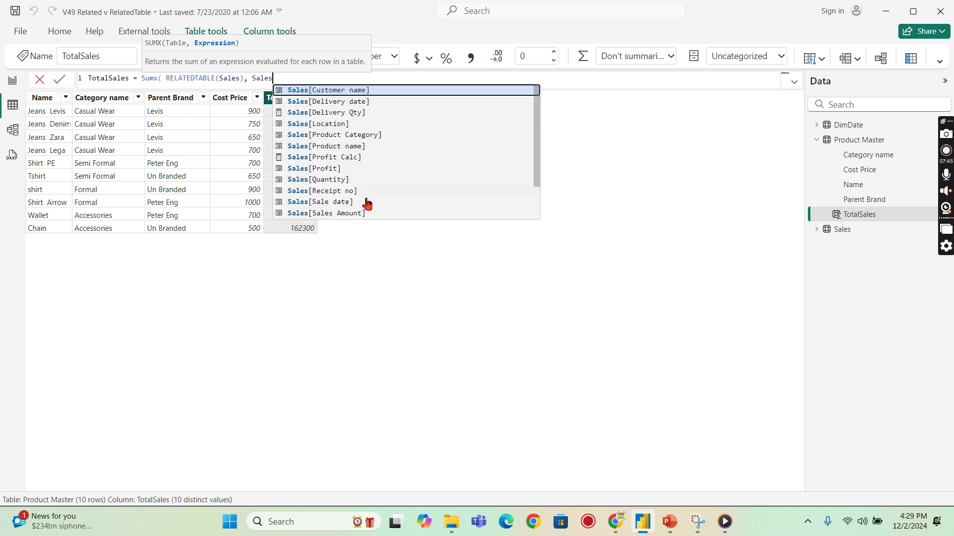
left_click(356, 214)
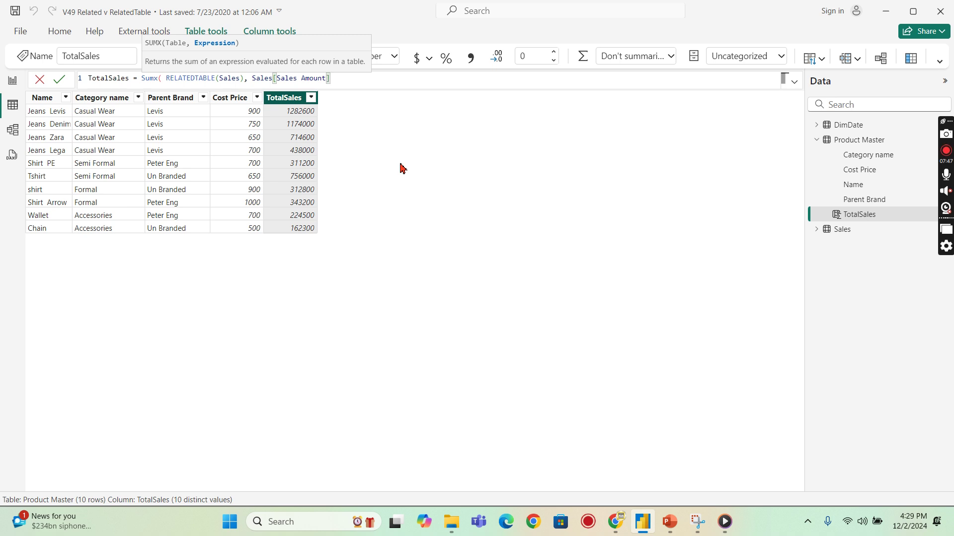
type(")")
key("Return")
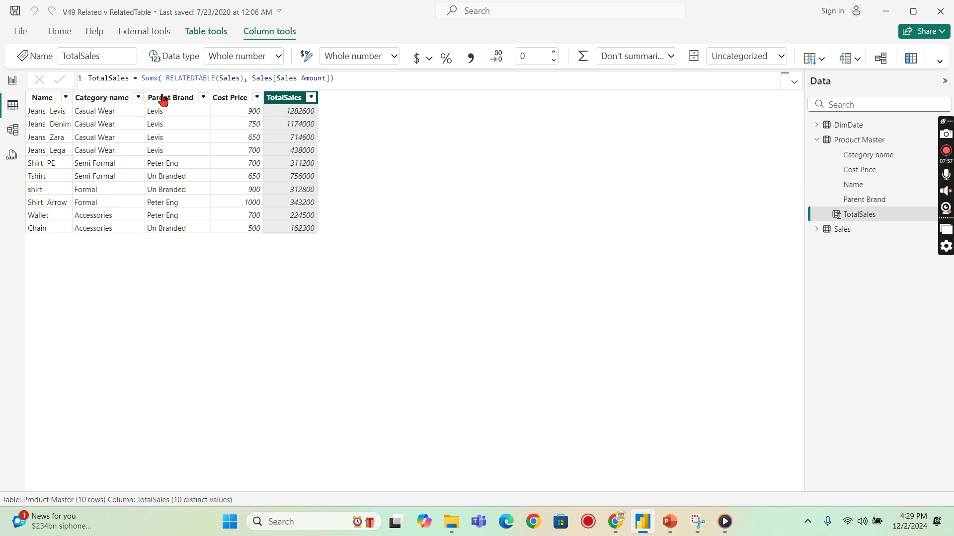
left_click_drag(166, 79, 246, 79)
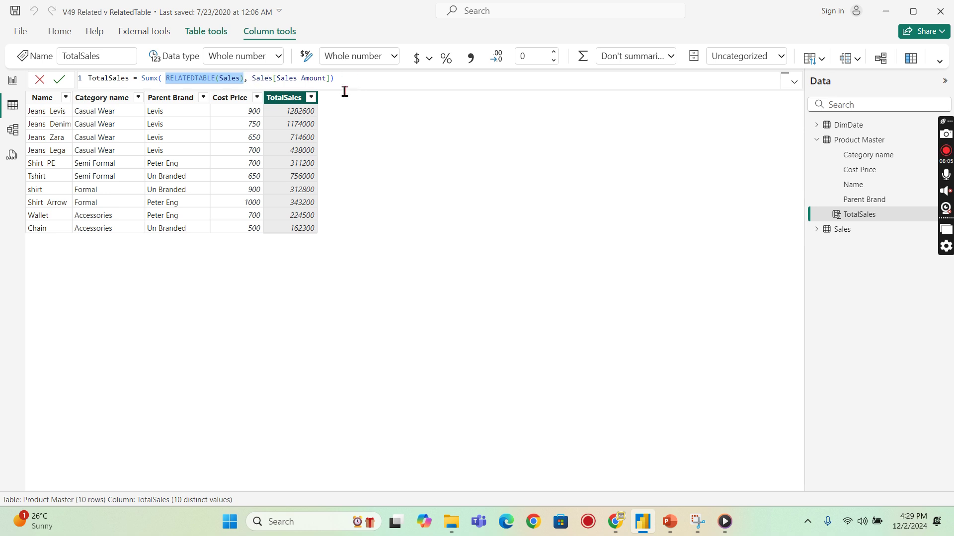
left_click(389, 220)
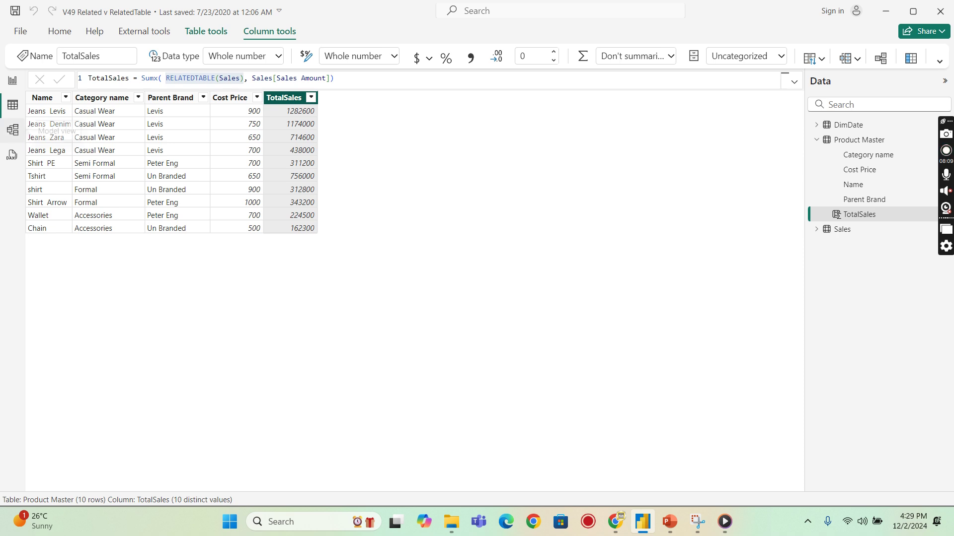
left_click(12, 130)
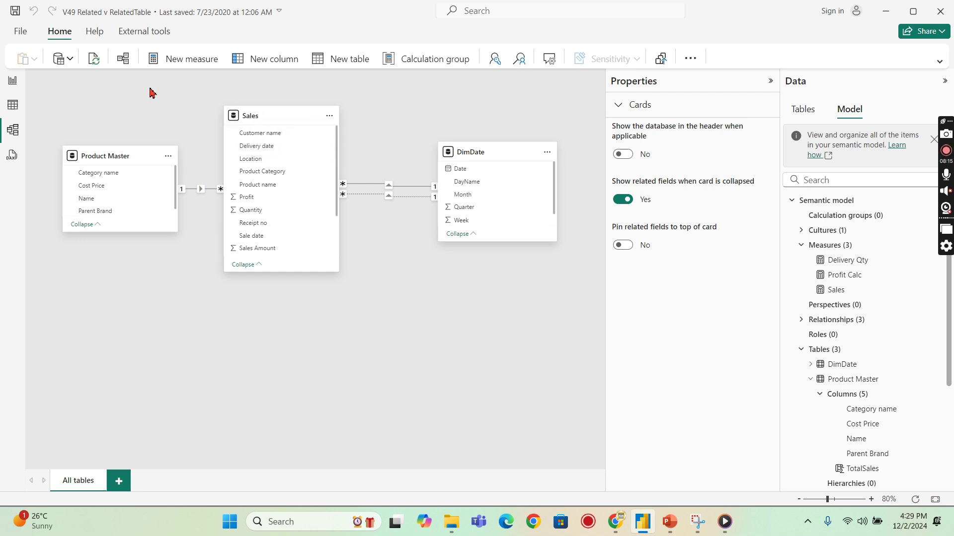
left_click(15, 105)
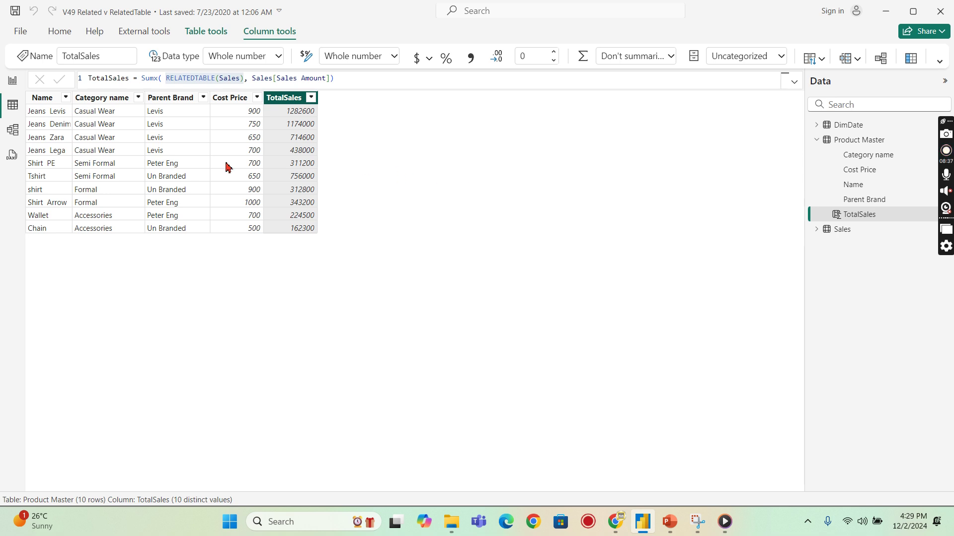
- Back in PowerPoint, move the model diagram higher on the Purpose slide
left_click(669, 526)
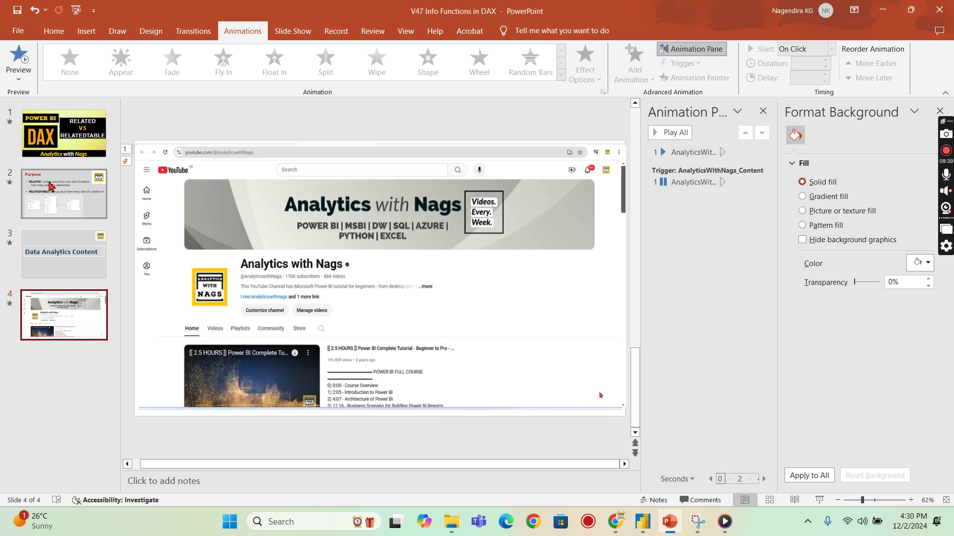
scroll(318, 268, "up", 2)
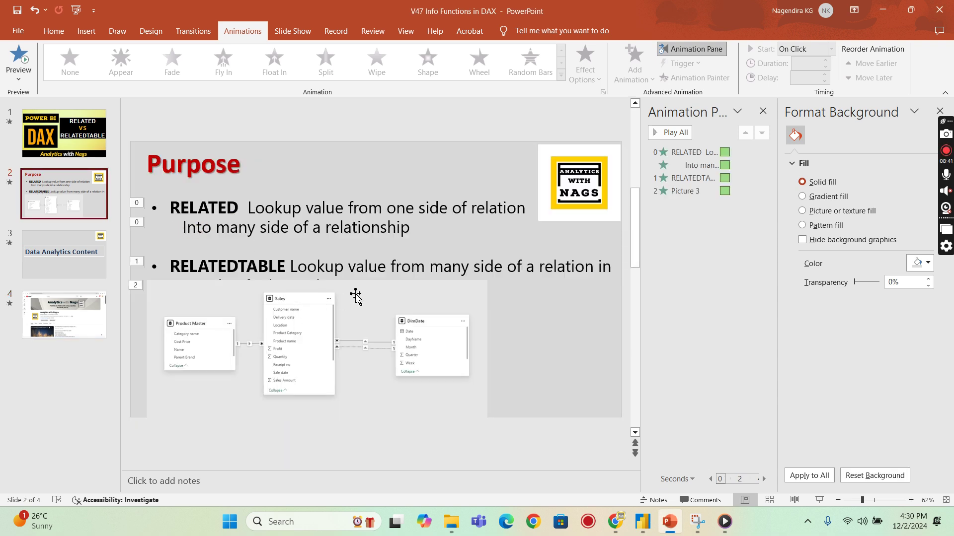
left_click(363, 323)
scroll(340, 276, "down", 1)
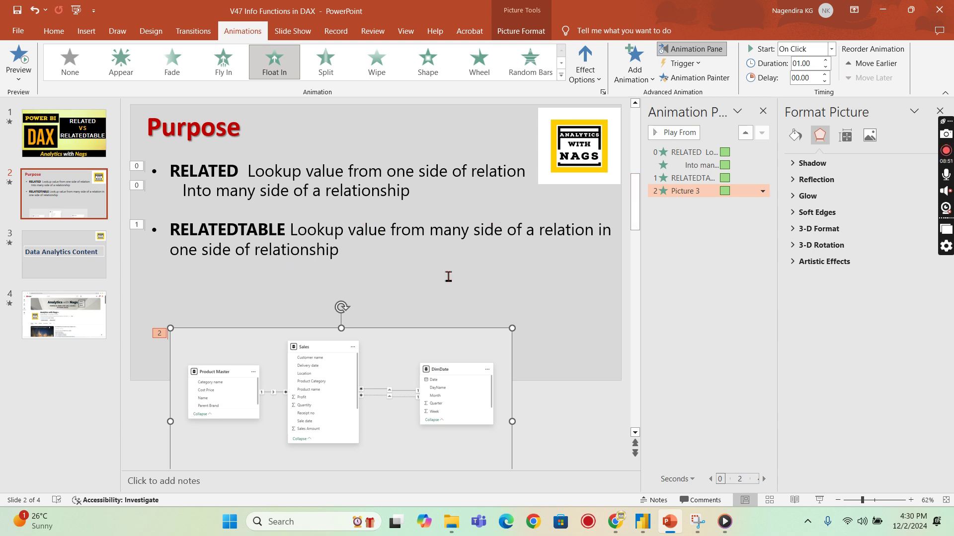
left_click_drag(430, 342, 426, 221)
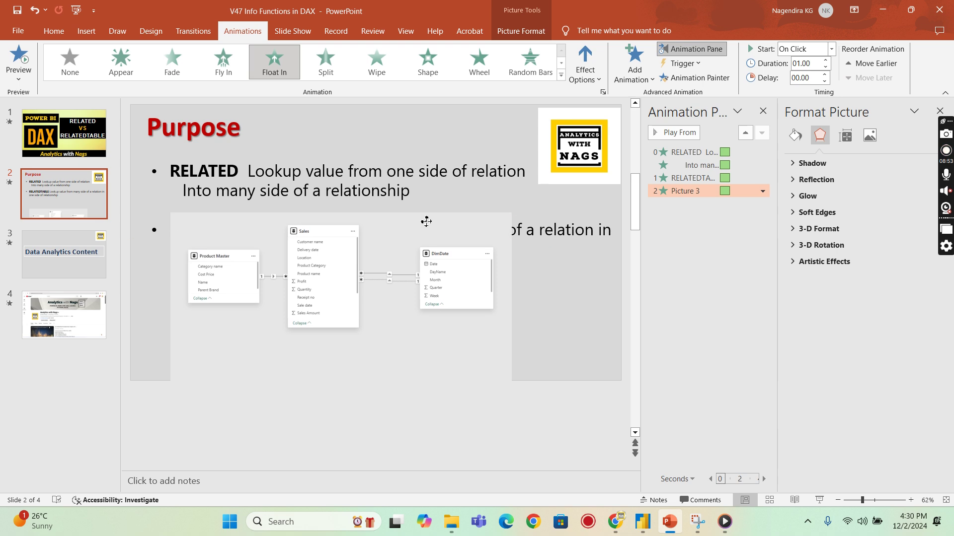